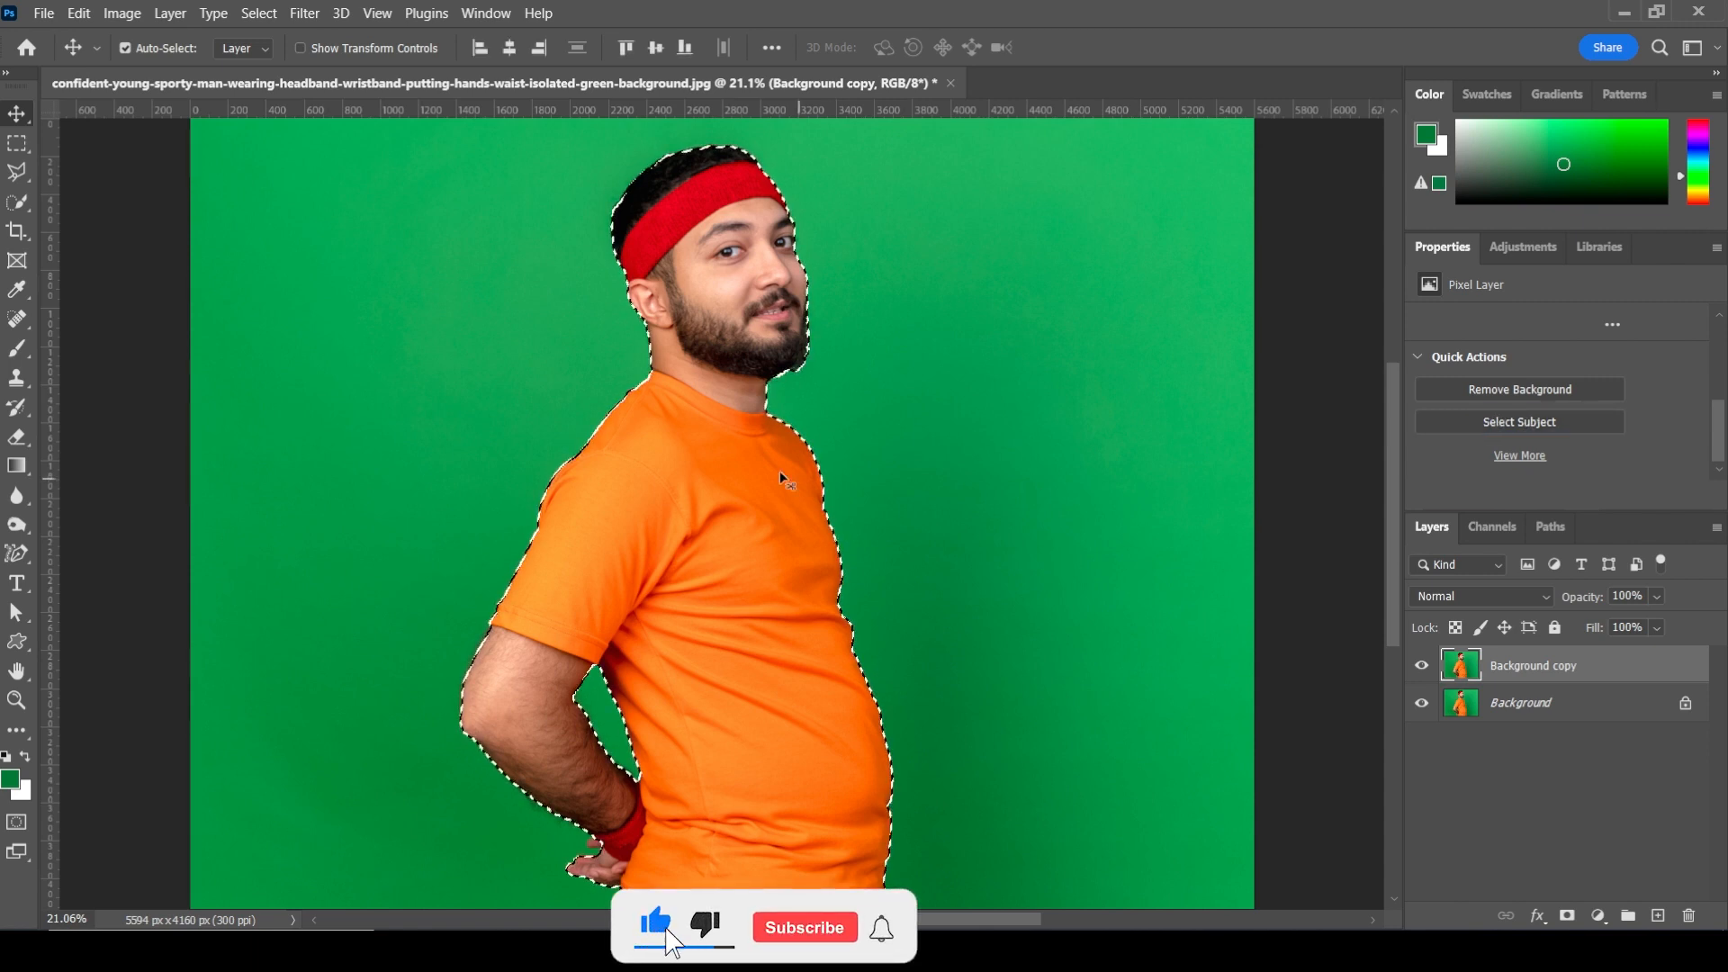
Add the missed thumb beside the red wristband to the selection with the Polygonal Lasso tool
key("z")
left_click_drag(605, 862, 751, 868)
key("l")
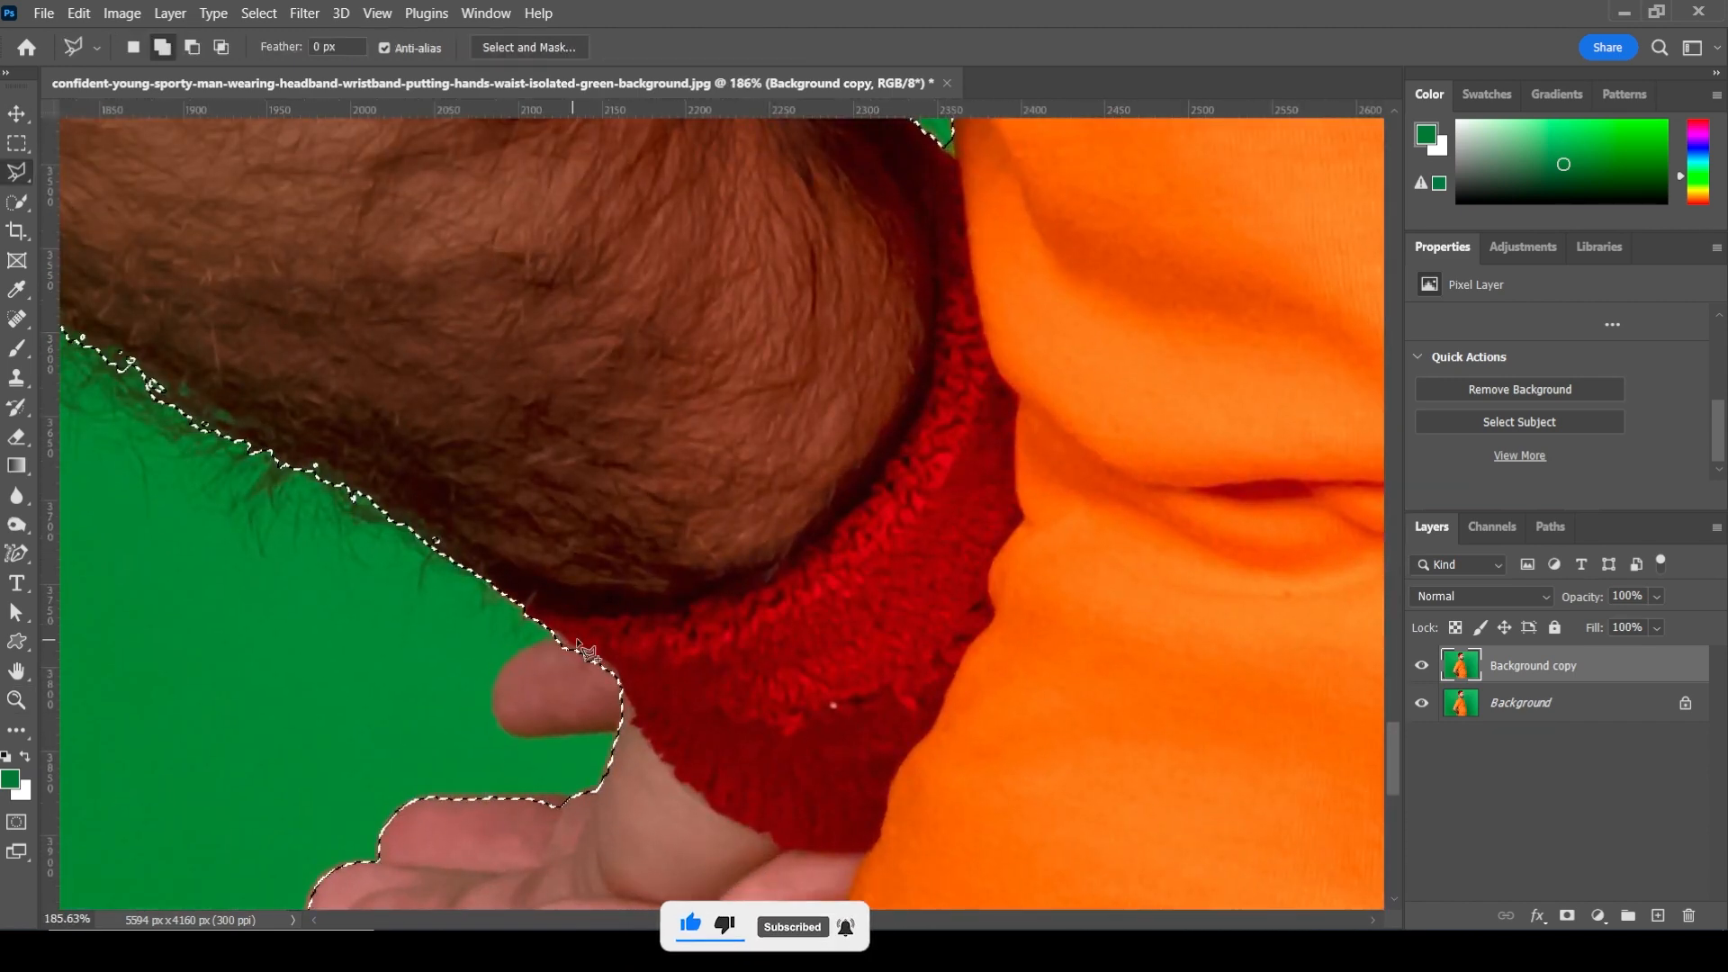
mouse_move(558, 637)
left_mouse_down()
mouse_move(510, 657)
mouse_move(495, 724)
mouse_move(612, 733)
mouse_move(691, 711)
mouse_move(689, 649)
left_mouse_up()
key("ctrl+space")
key("ctrl+0")
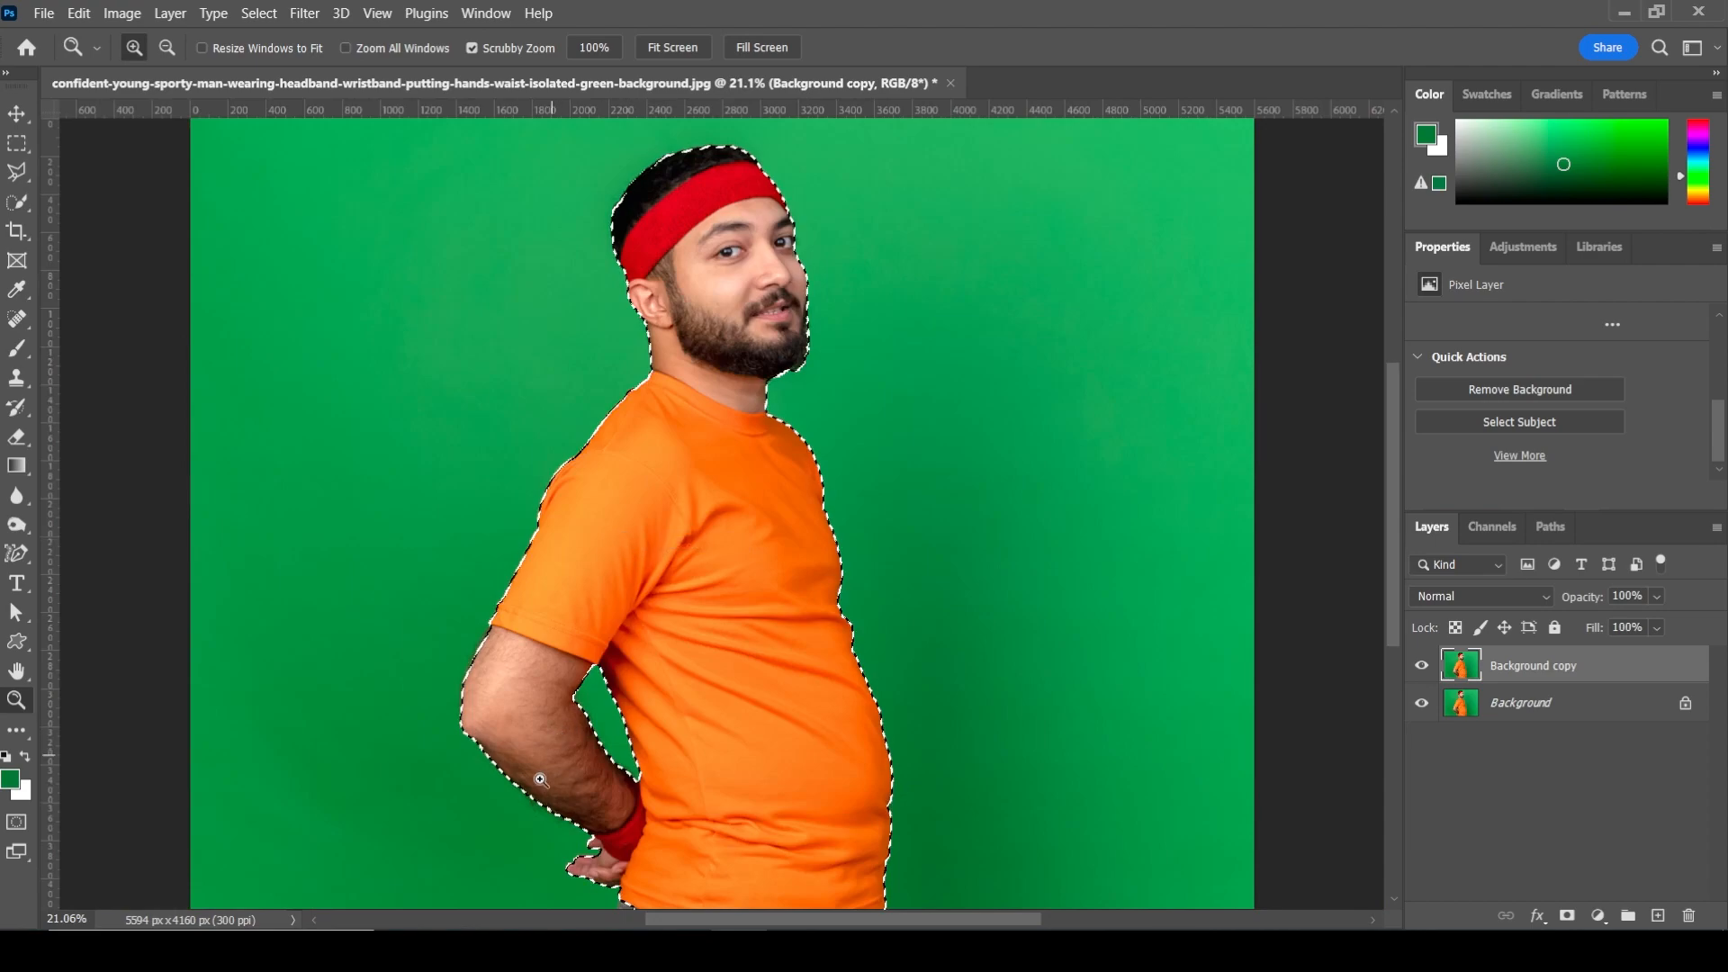
Examine the selection outline around the man's arms, face, beard, neck and shirt for inaccurate edges
left_click_drag(520, 790, 594, 804)
left_click_drag(671, 457, 508, 783)
left_click_drag(806, 366, 659, 608)
left_click_drag(772, 407, 664, 587)
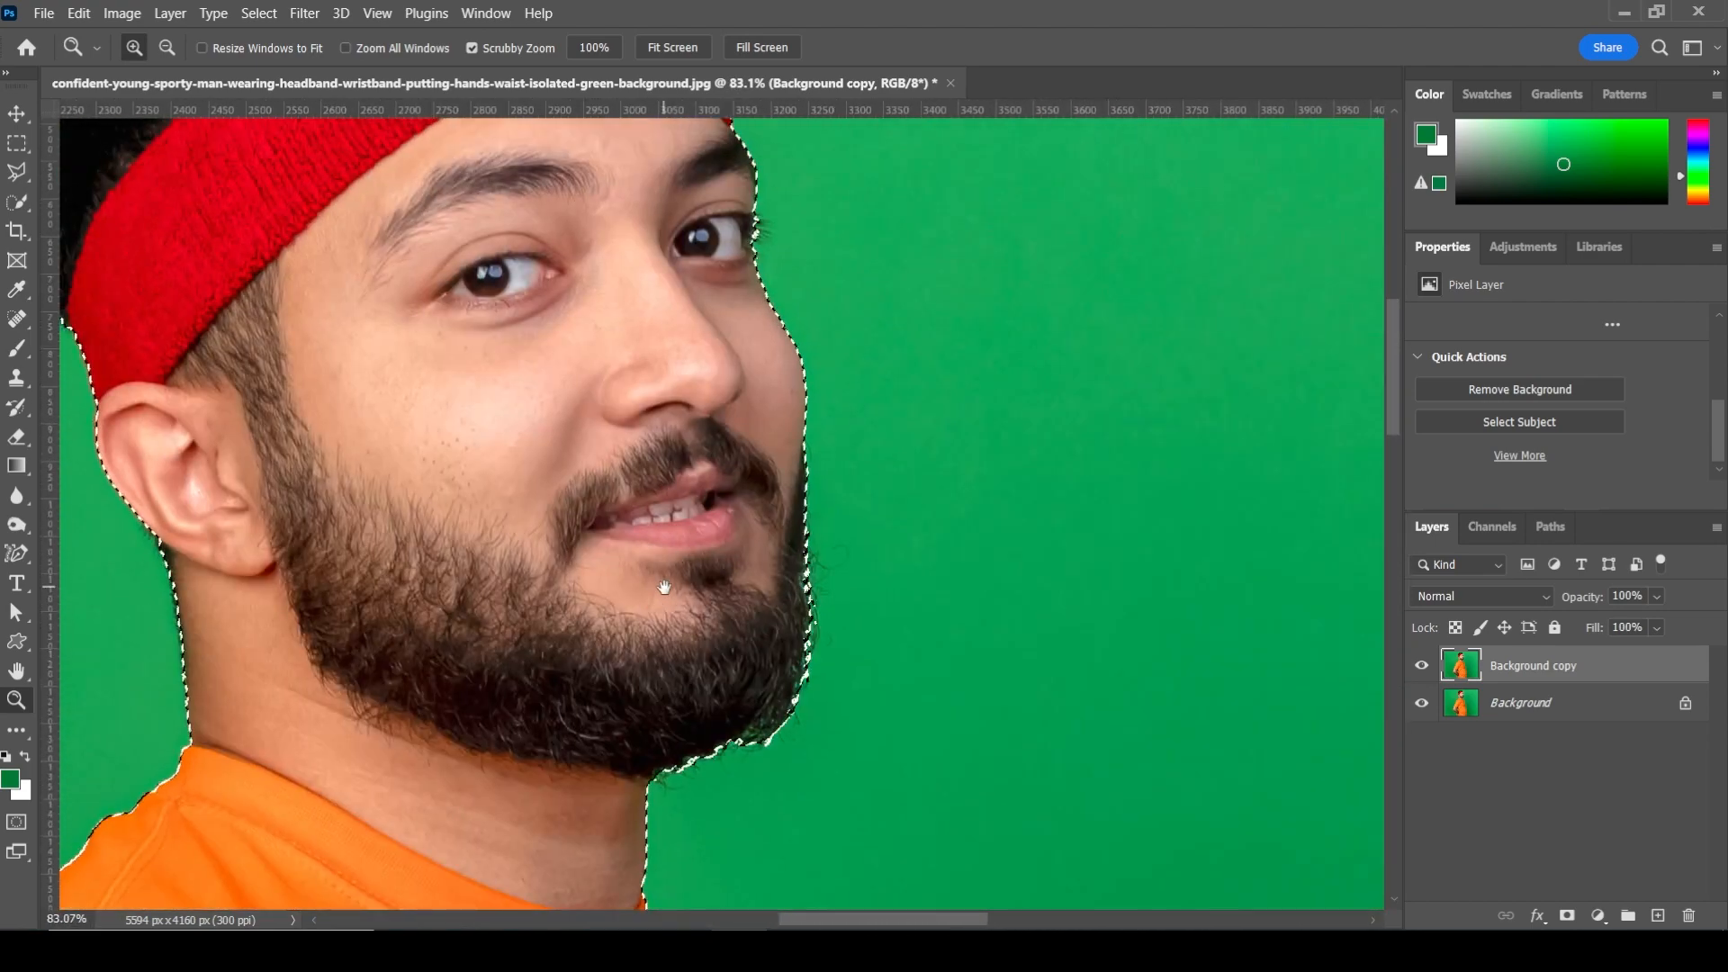
left_click_drag(469, 321, 673, 279)
left_click_drag(774, 900, 315, 403)
left_click_drag(486, 693, 869, 135)
left_click_drag(968, 791, 653, 270)
left_click_drag(807, 667, 986, 886)
left_click_drag(477, 126, 1156, 765)
mouse_move(455, 134)
left_mouse_down()
mouse_move(814, 401)
mouse_move(879, 563)
left_mouse_up()
Open the selection in Select and Mask and enable Decontaminate Colors
left_click(15, 171)
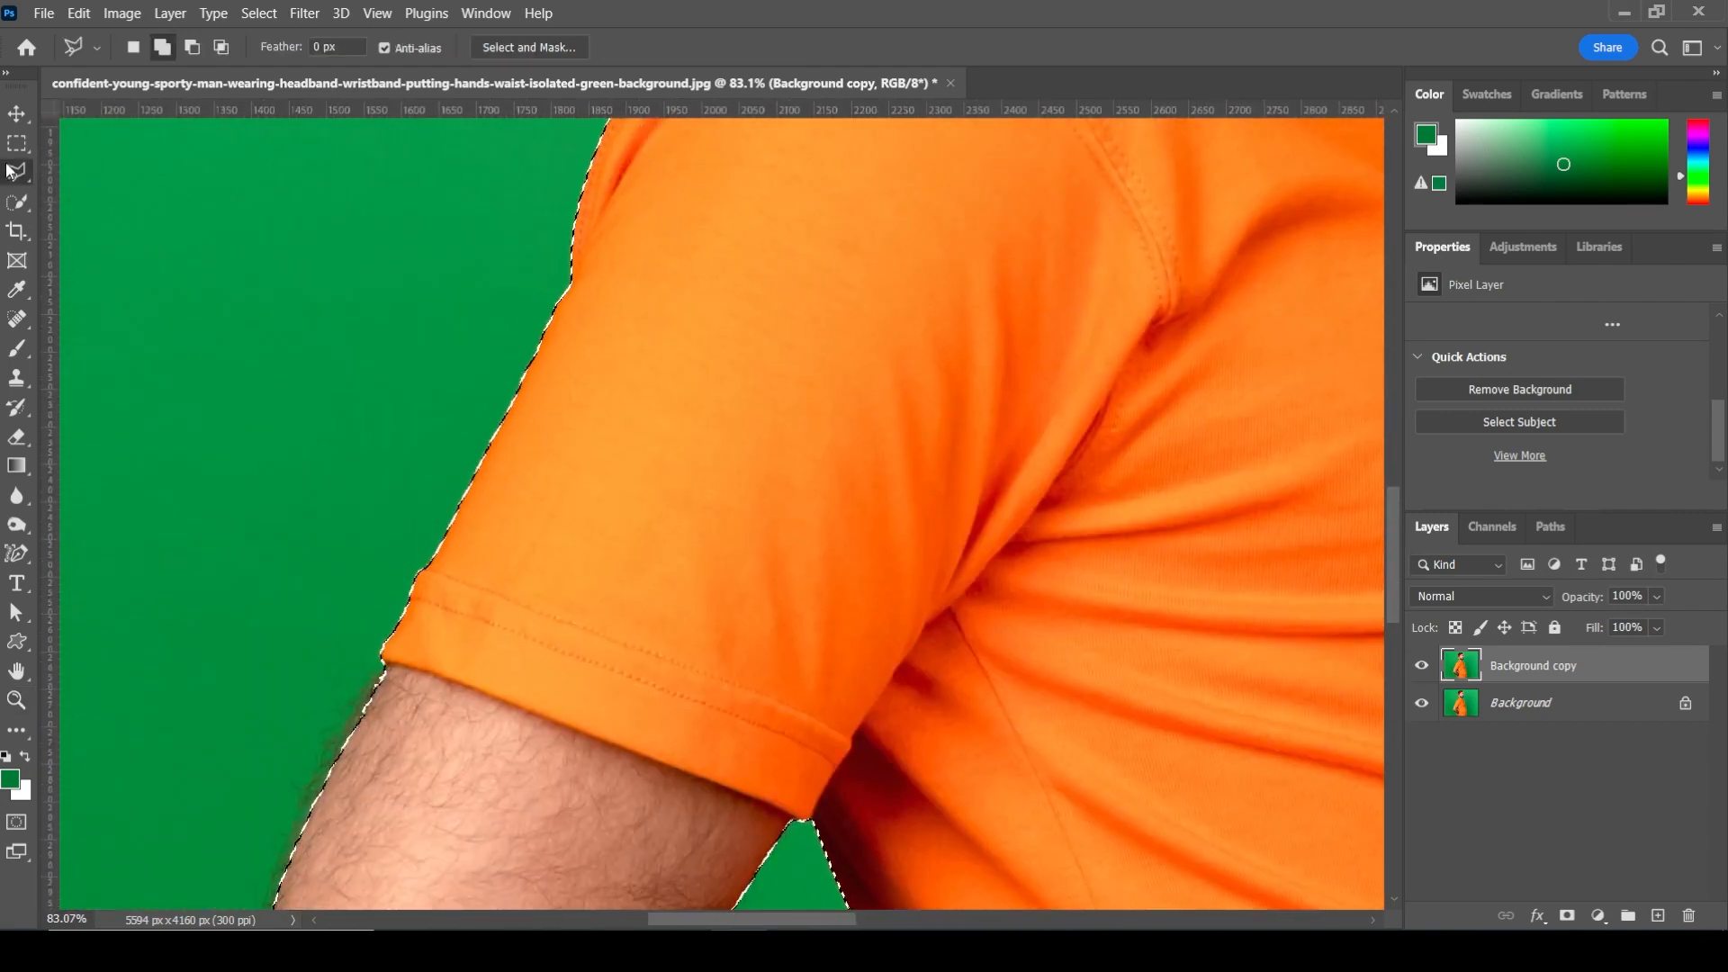
left_click(554, 57)
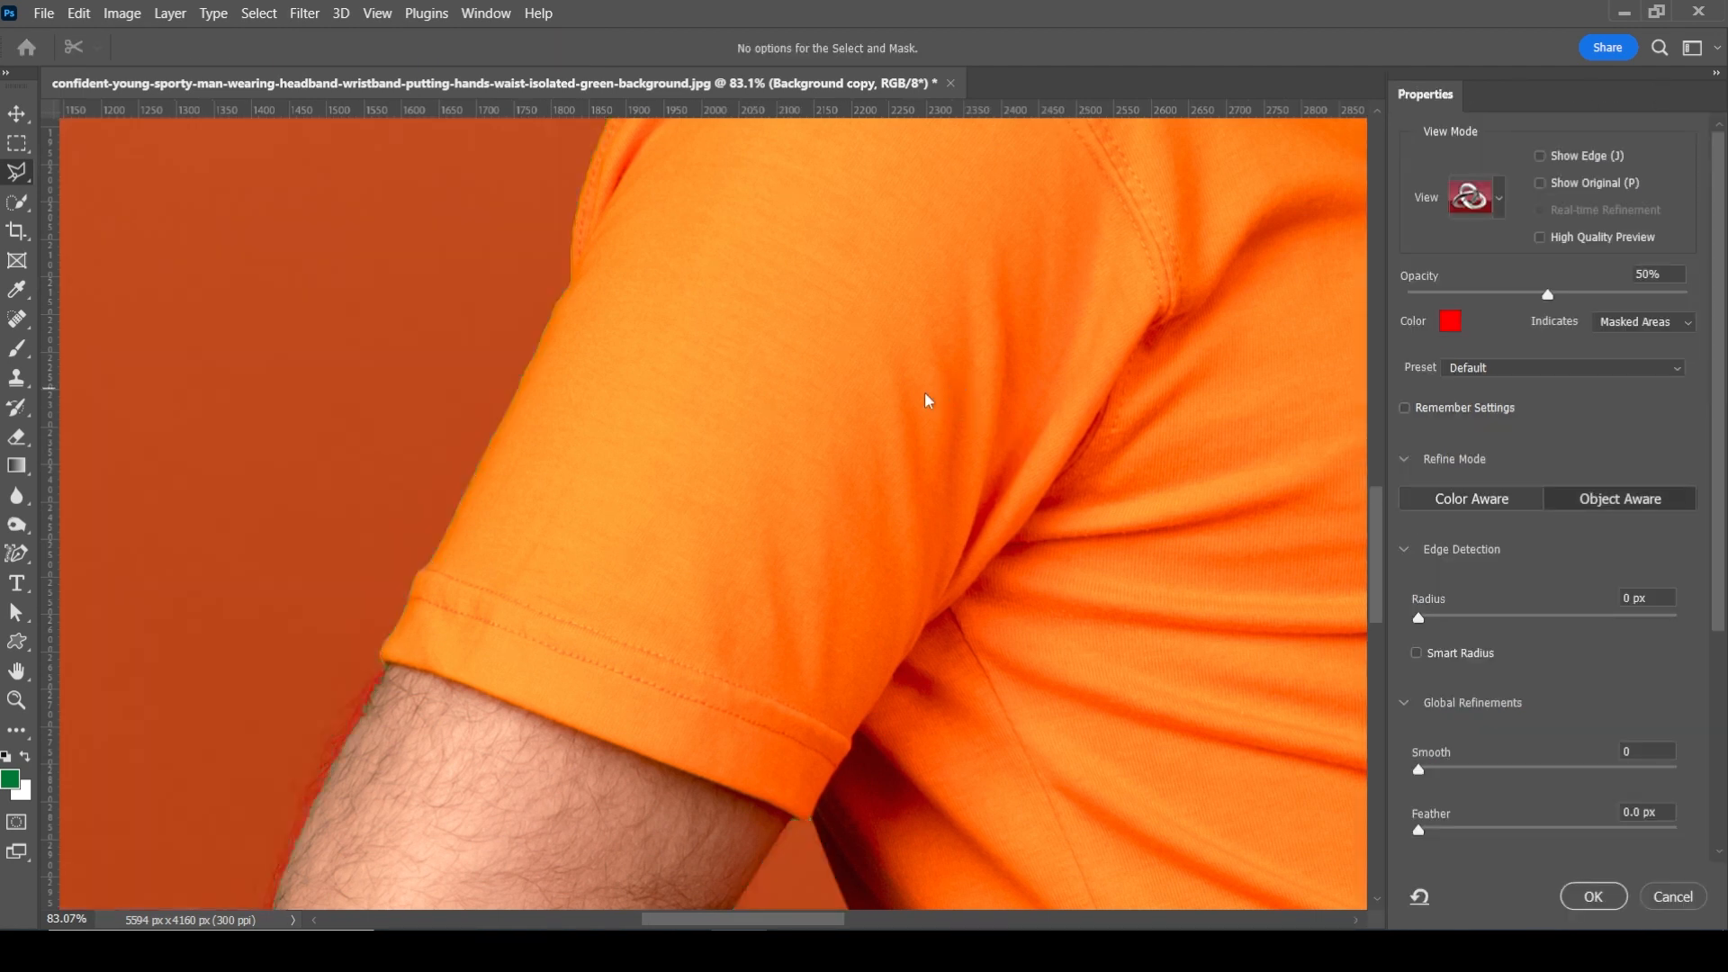
key("z")
right_click(873, 381)
left_click(891, 393)
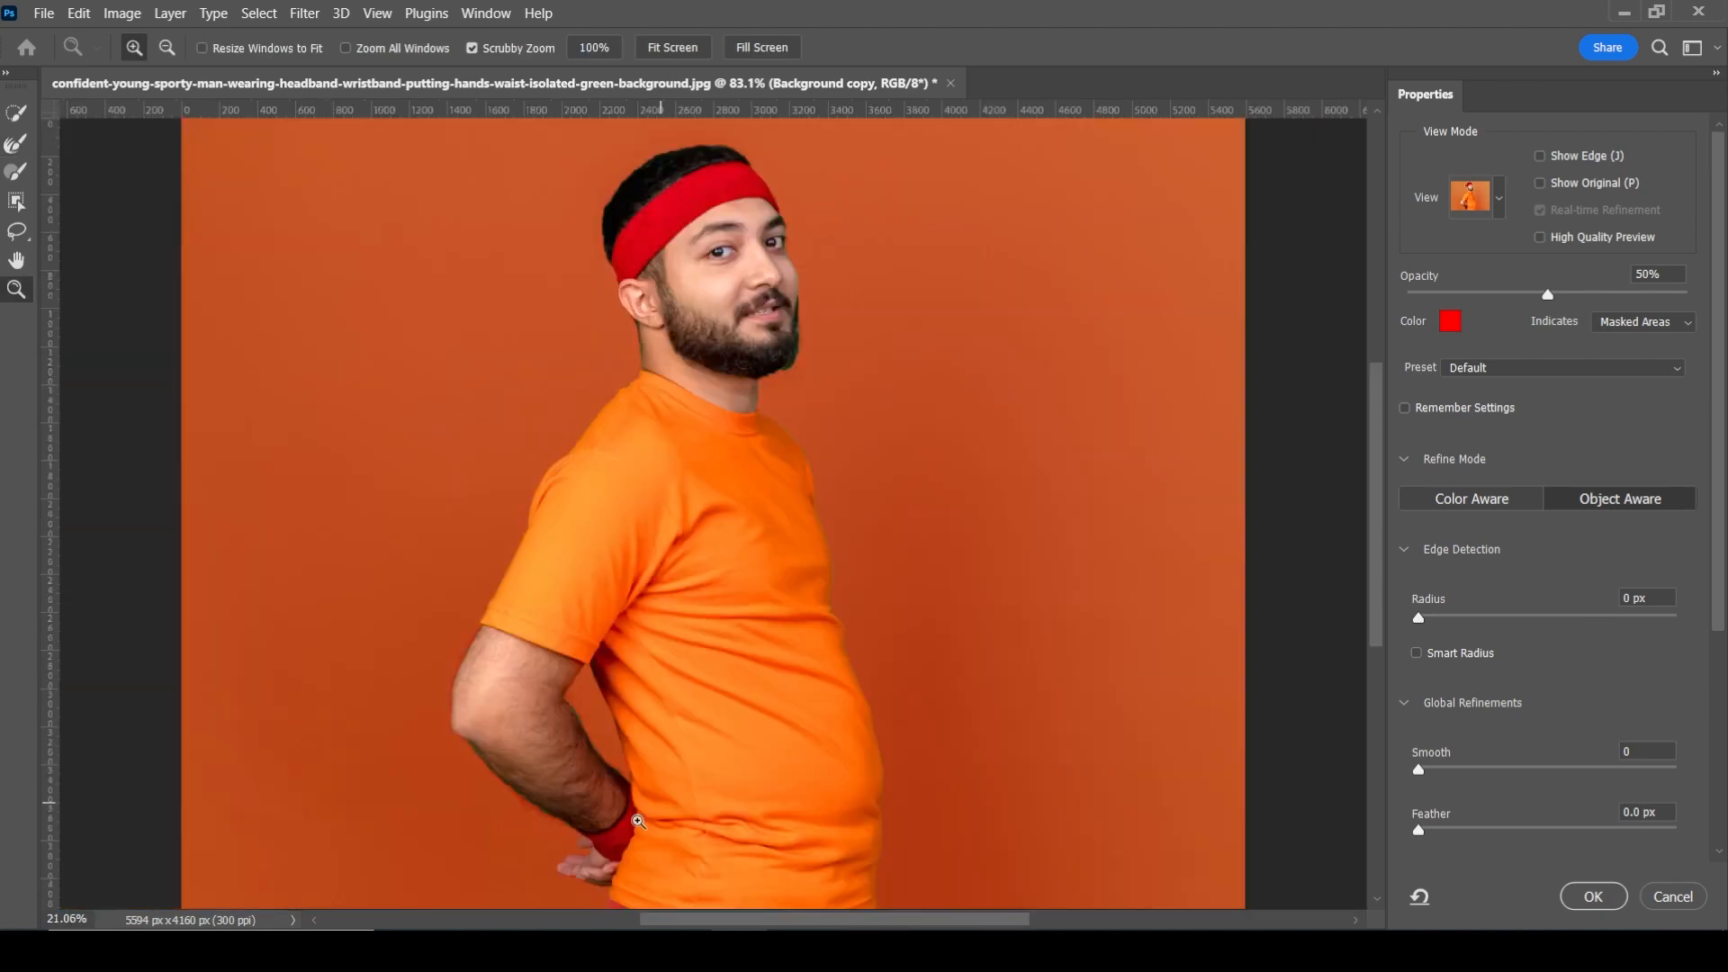
left_click_drag(542, 821, 686, 821)
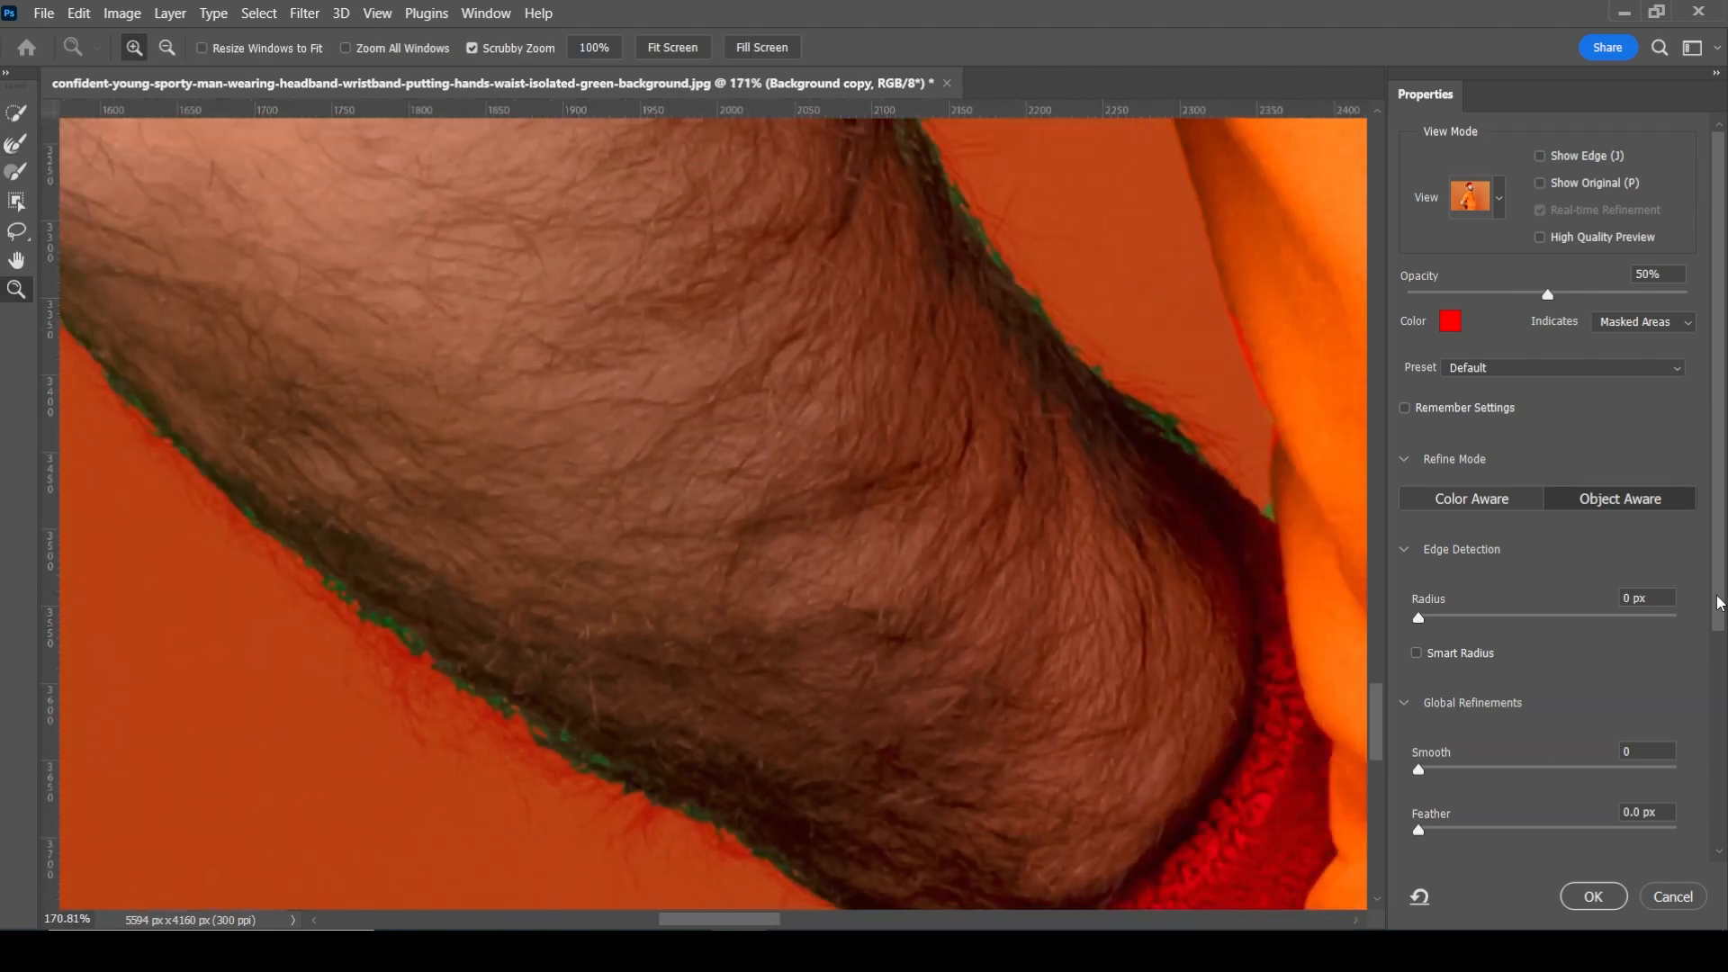
left_click_drag(1720, 598, 1719, 825)
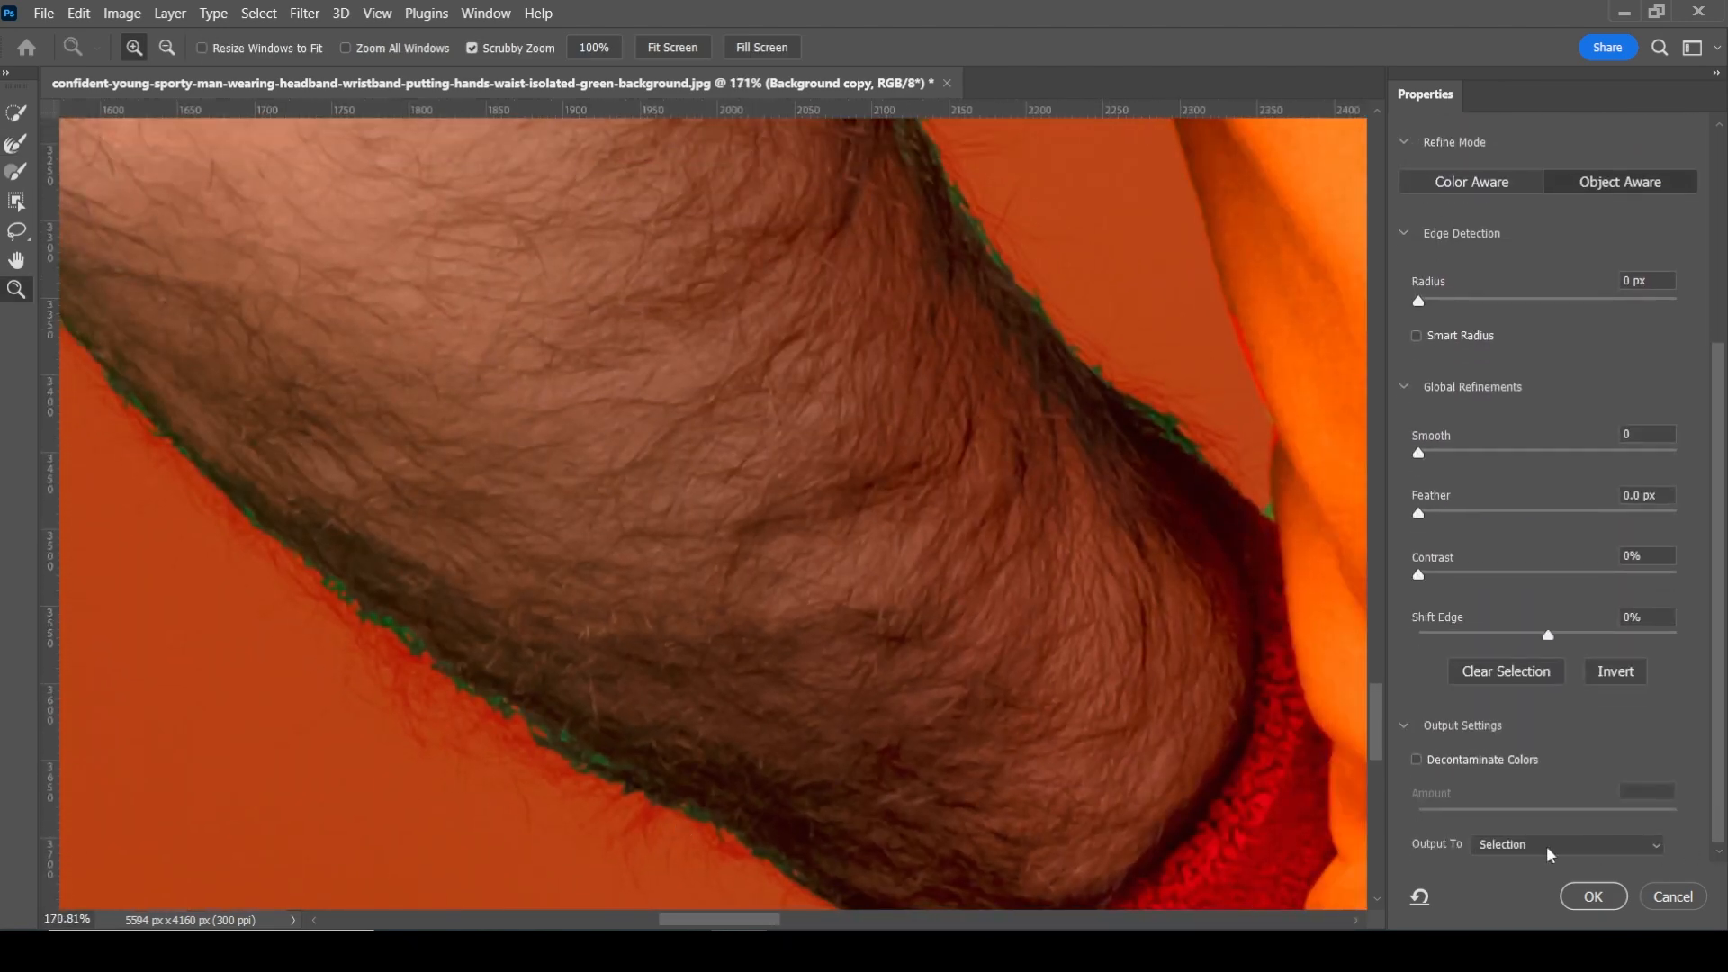
left_click(1417, 760)
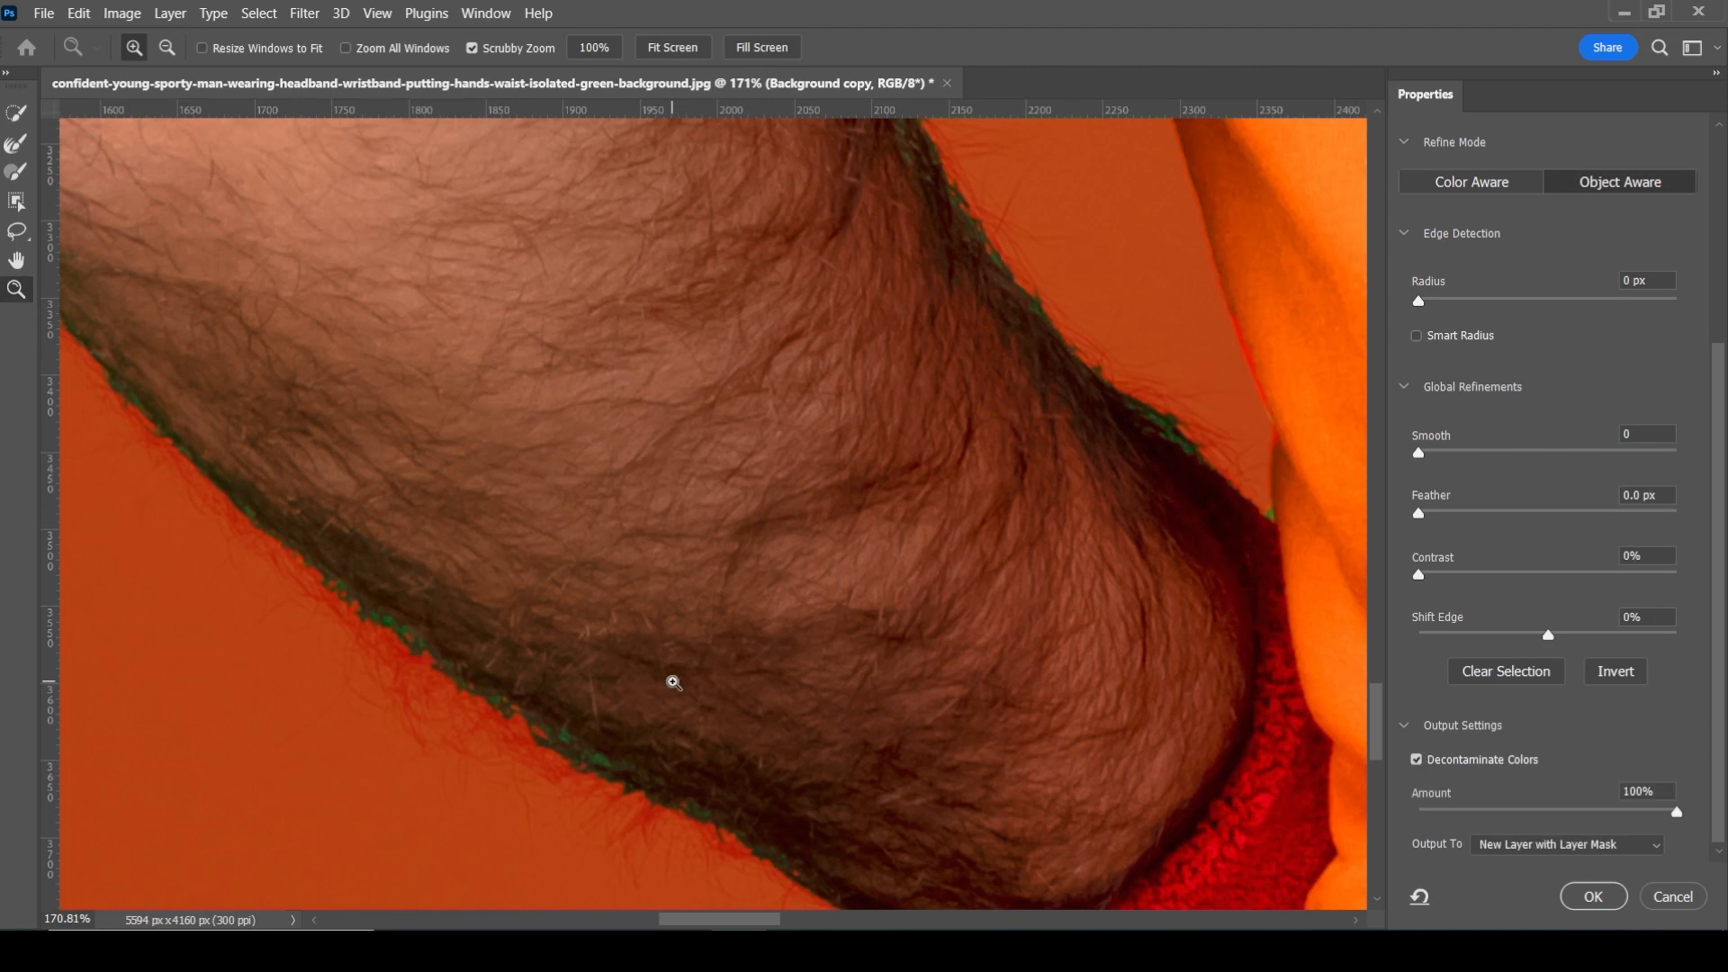
Set the Quick Selection brush size to 35 and paint along the hairy lower edge of the forearm
left_click(18, 115)
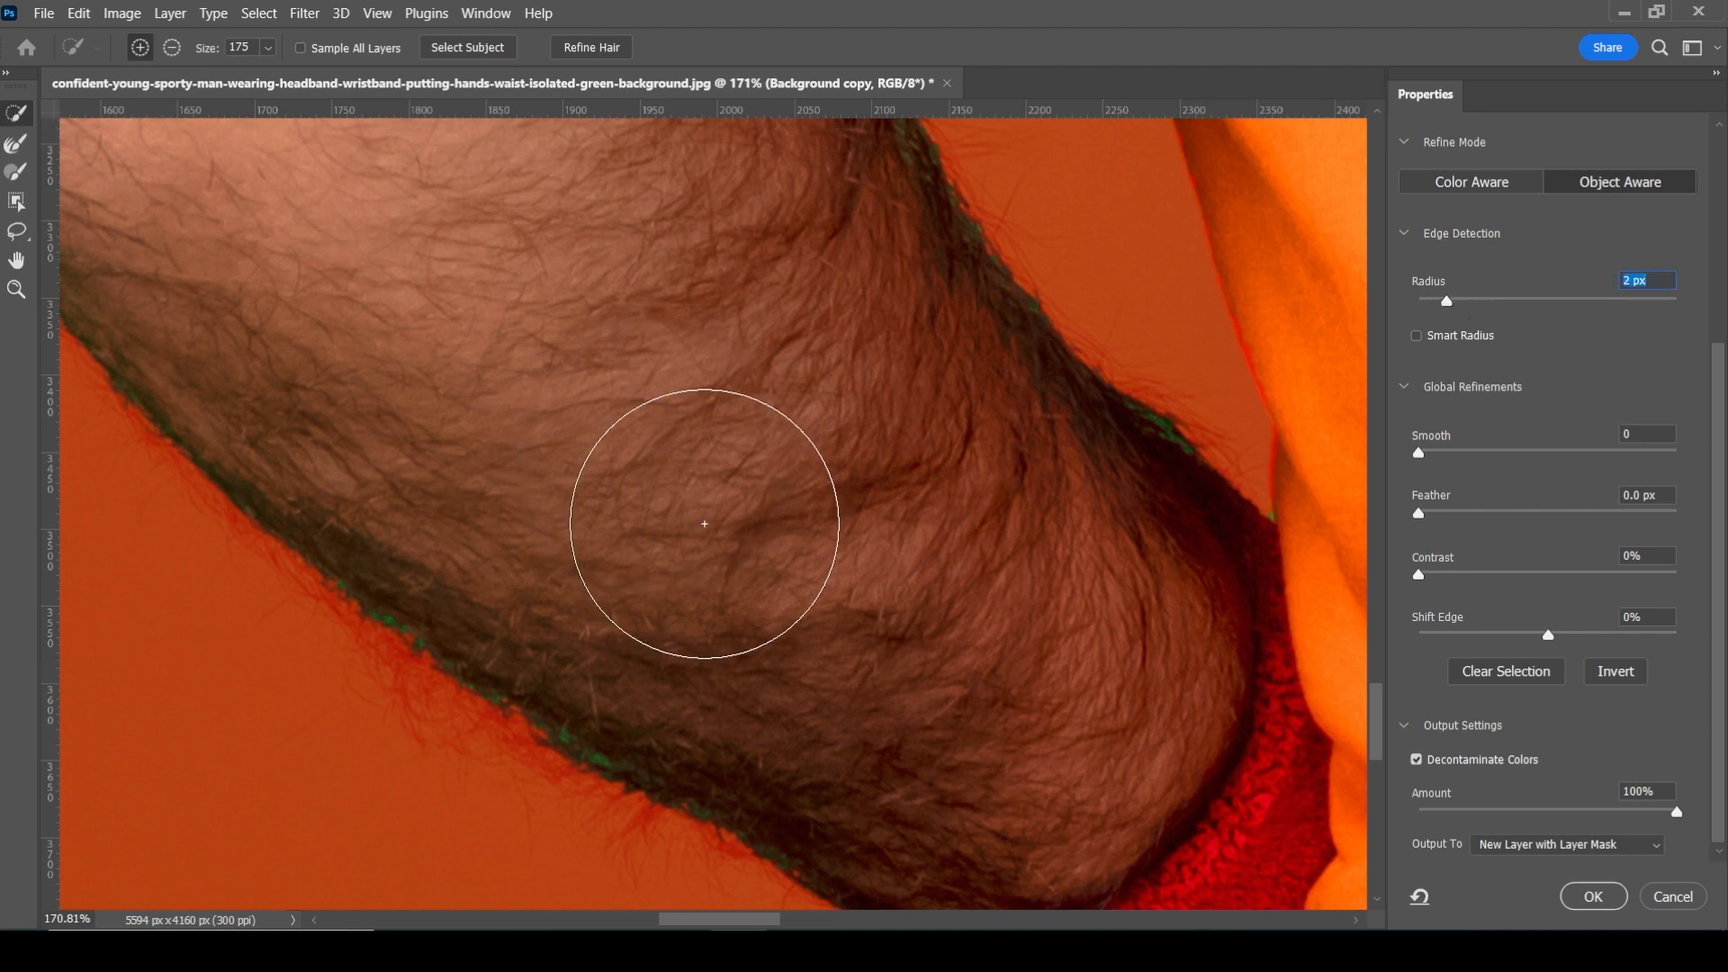
key("bracketleft")
key("bracketleft")
key("bracketleft")
key("bracketleft")
key("bracketleft")
key("bracketleft")
key("bracketleft")
key("bracketleft")
key("bracketleft")
key("bracketleft")
key("bracketleft")
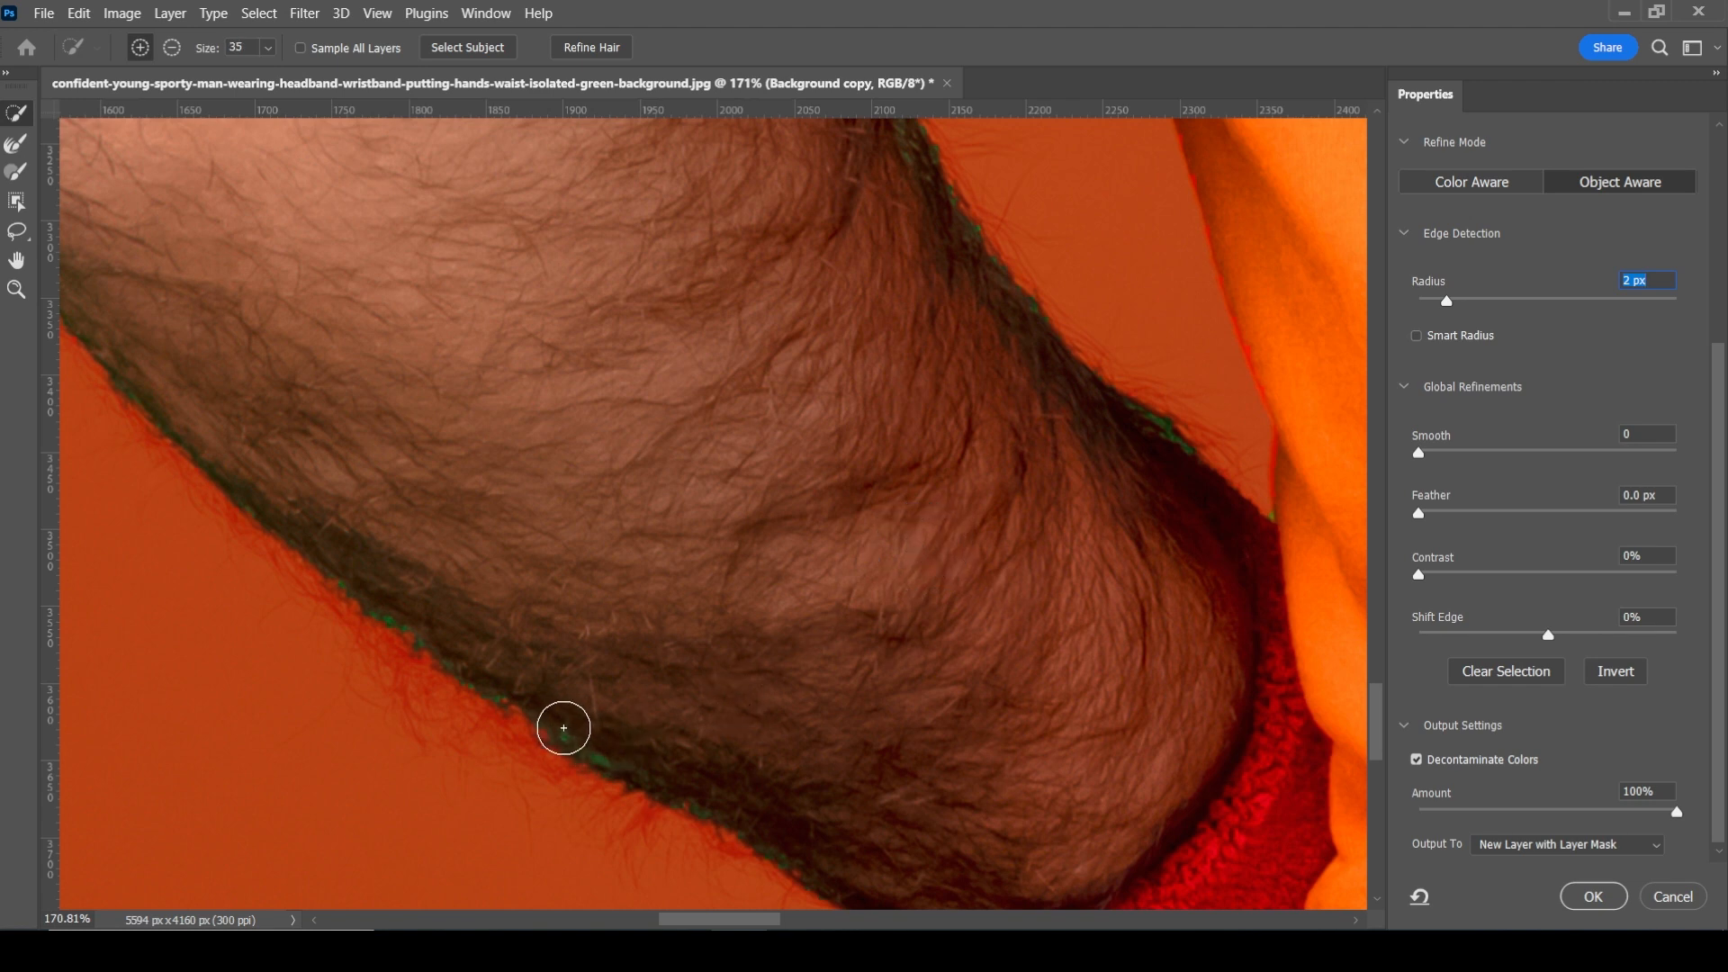
left_click_drag(563, 727, 724, 791)
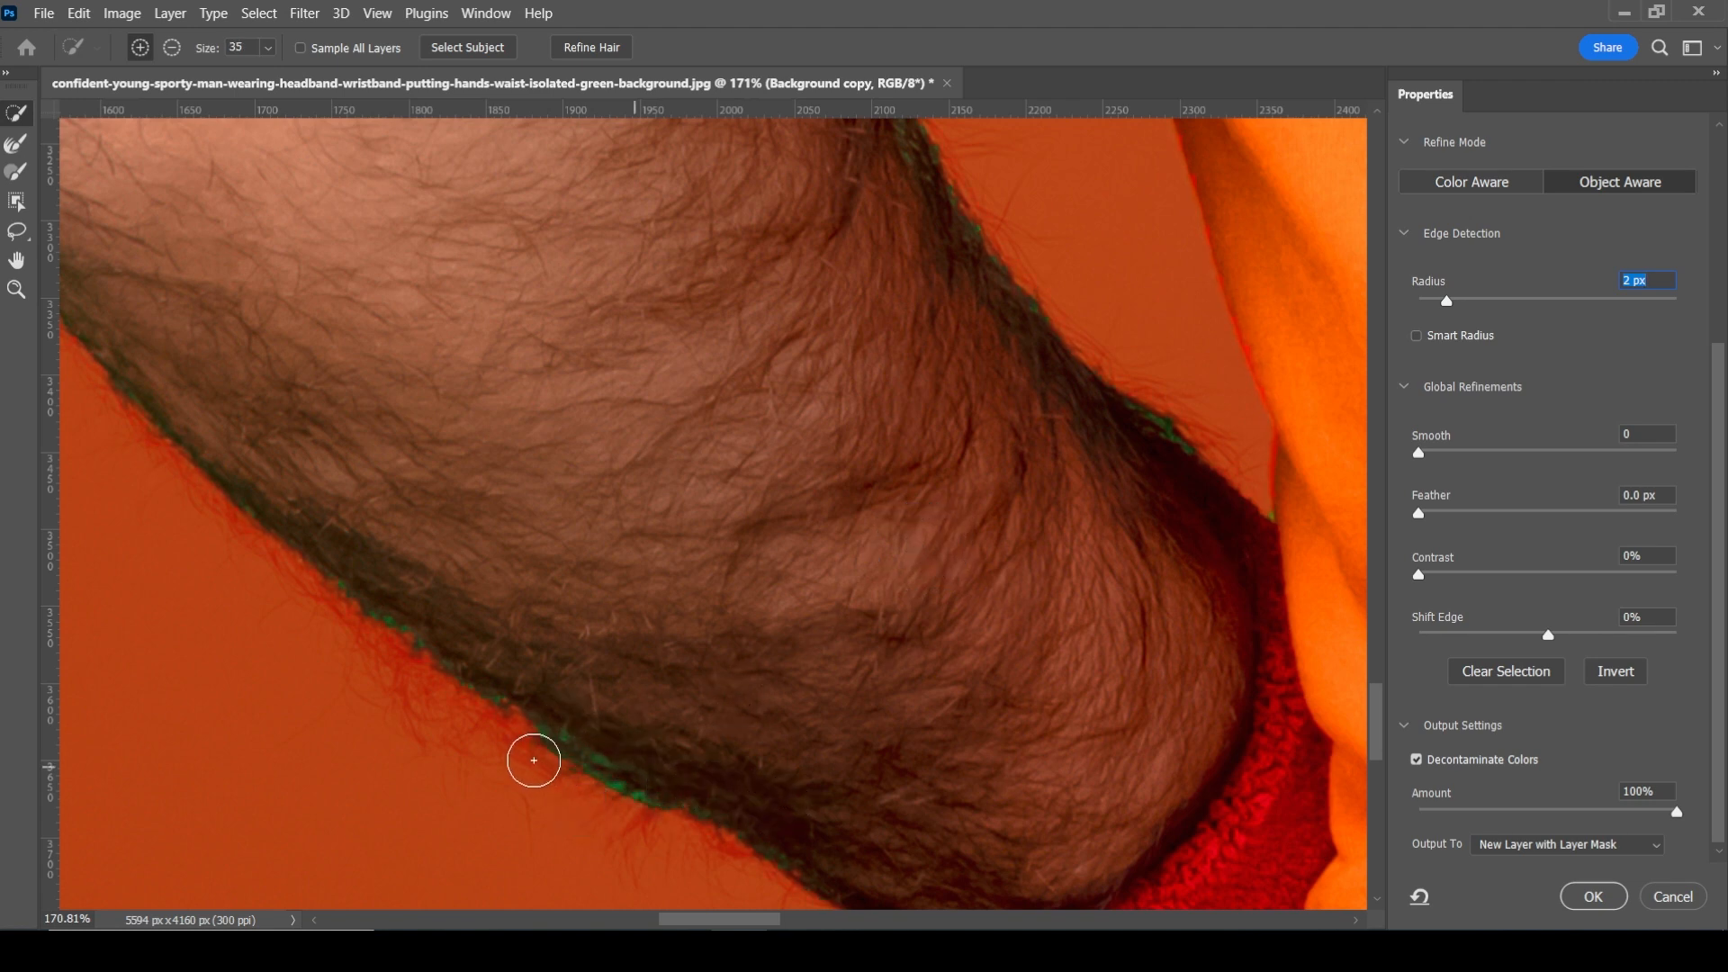
left_click_drag(527, 751, 844, 922)
Set the edge detection radius to 11 px, test a selection stroke along the forearm edge, and enable Smart Radius
scroll(1725, 707, "up", 5)
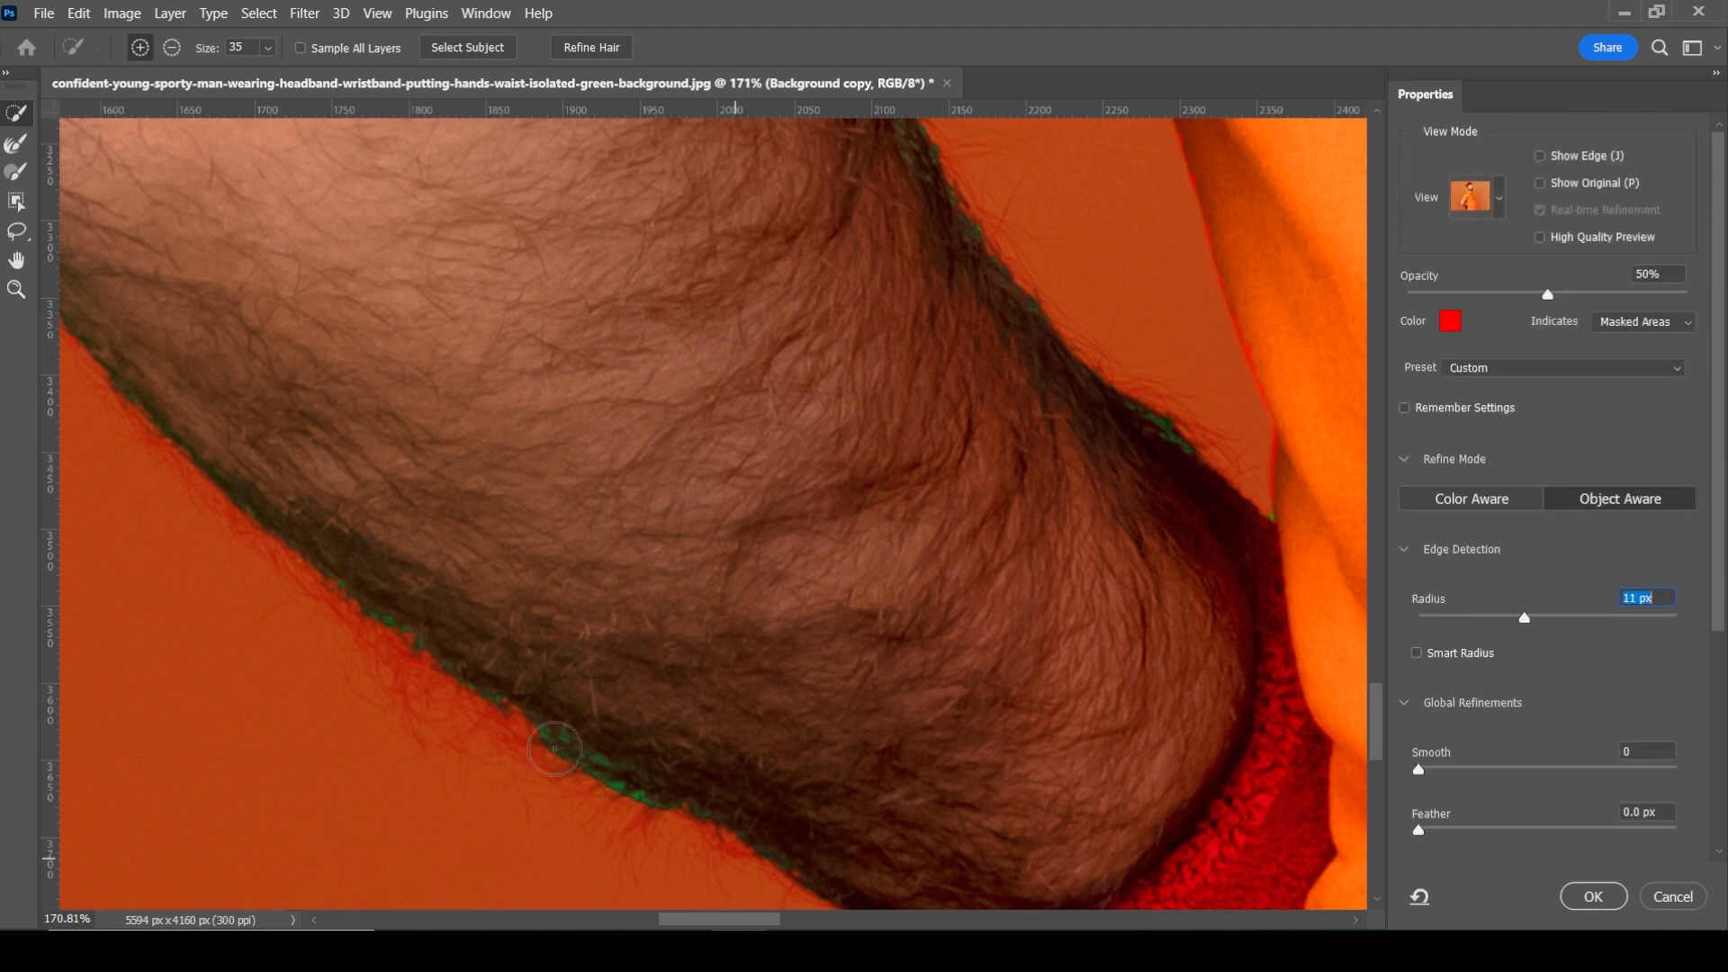
mouse_move(554, 749)
left_mouse_down()
mouse_move(531, 760)
mouse_move(754, 872)
left_mouse_up()
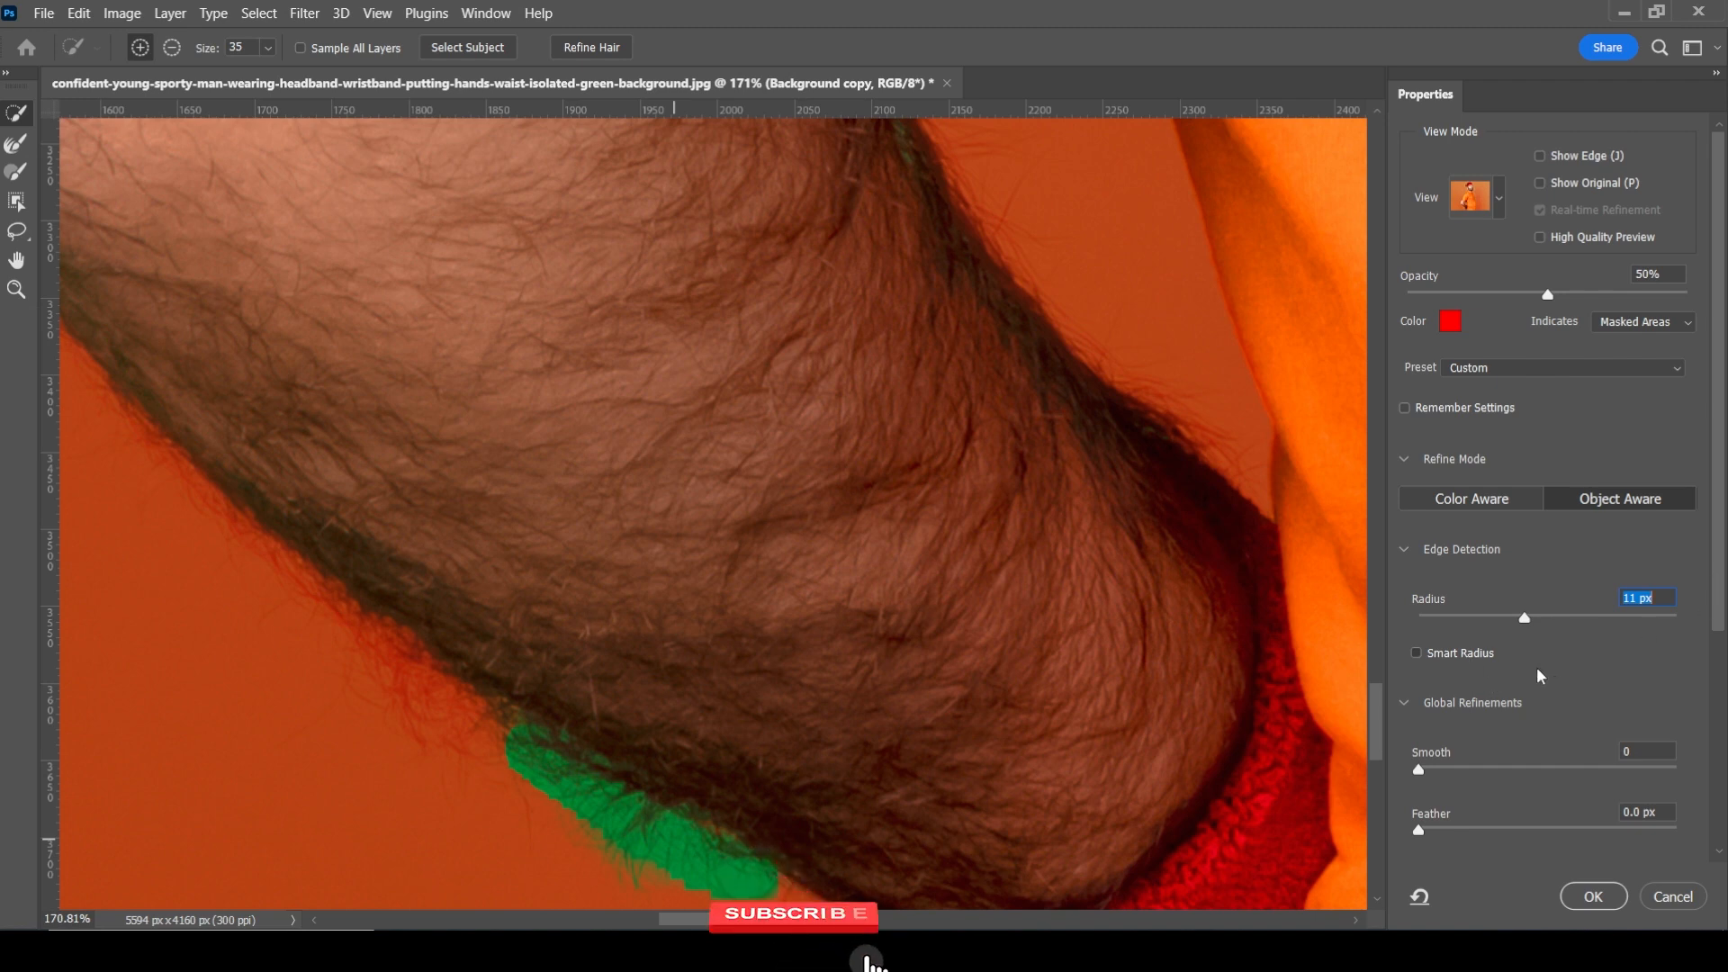
left_click(1418, 653)
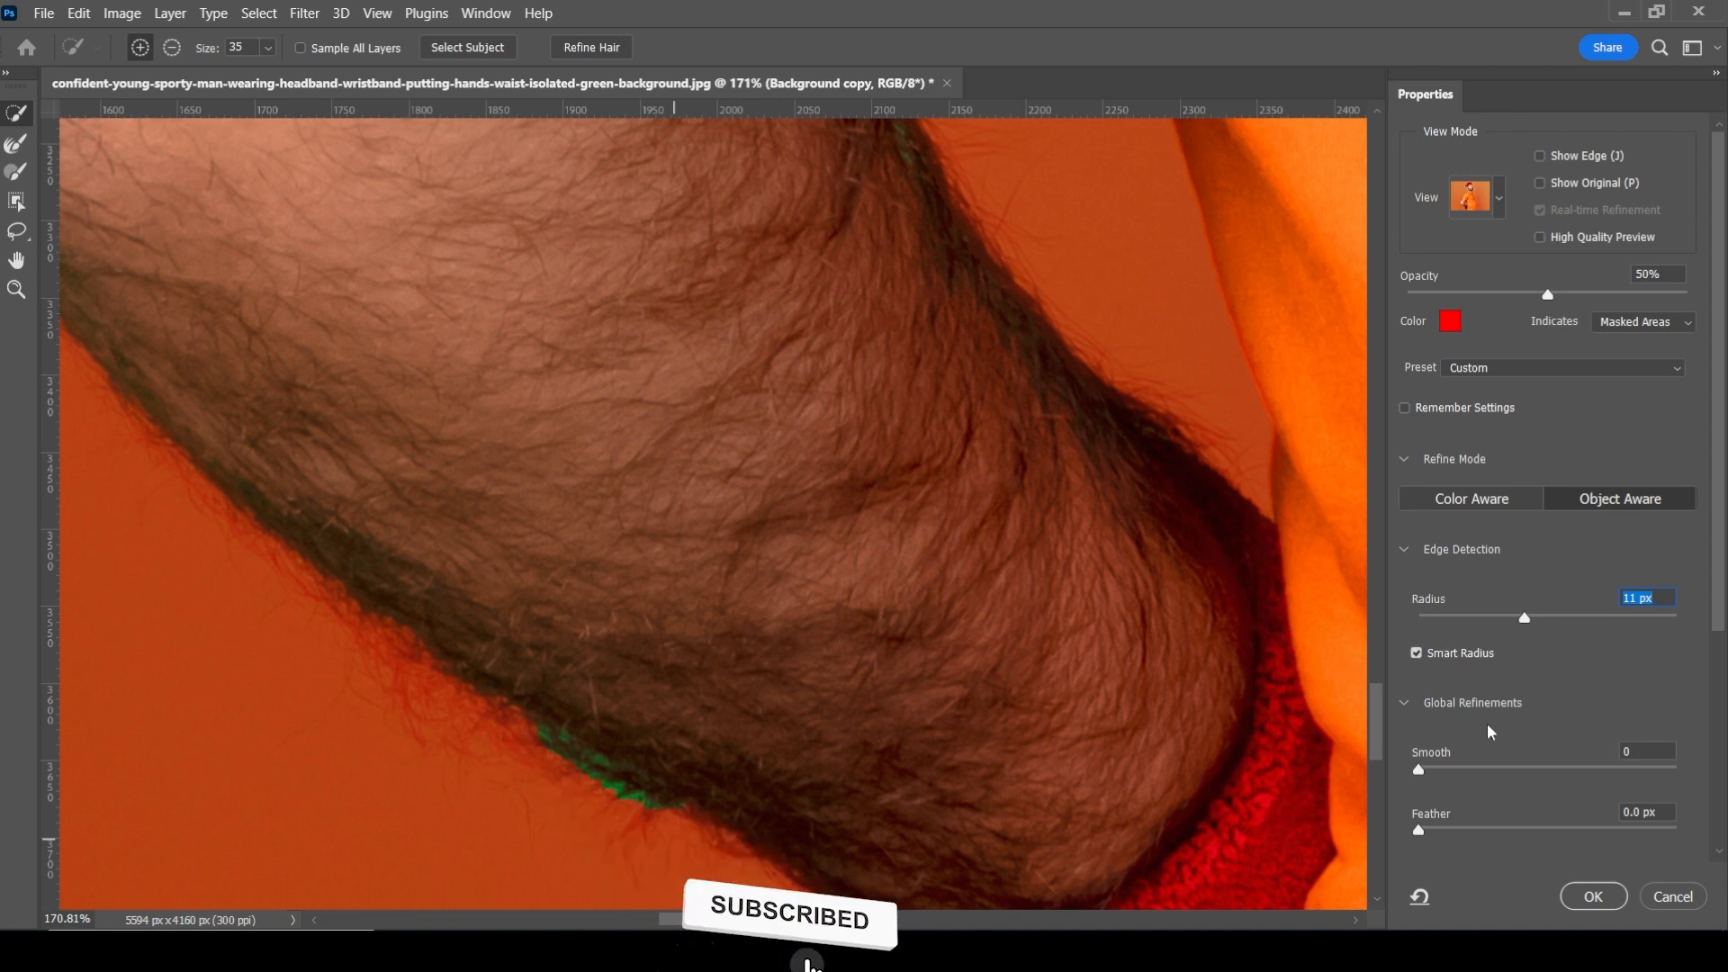
Try to extend the selection over the hairs along the forearm's lower edge with the Quick Selection tool
mouse_move(457, 722)
left_mouse_down()
mouse_move(321, 610)
mouse_move(443, 694)
left_mouse_up()
left_click_drag(569, 766, 818, 913)
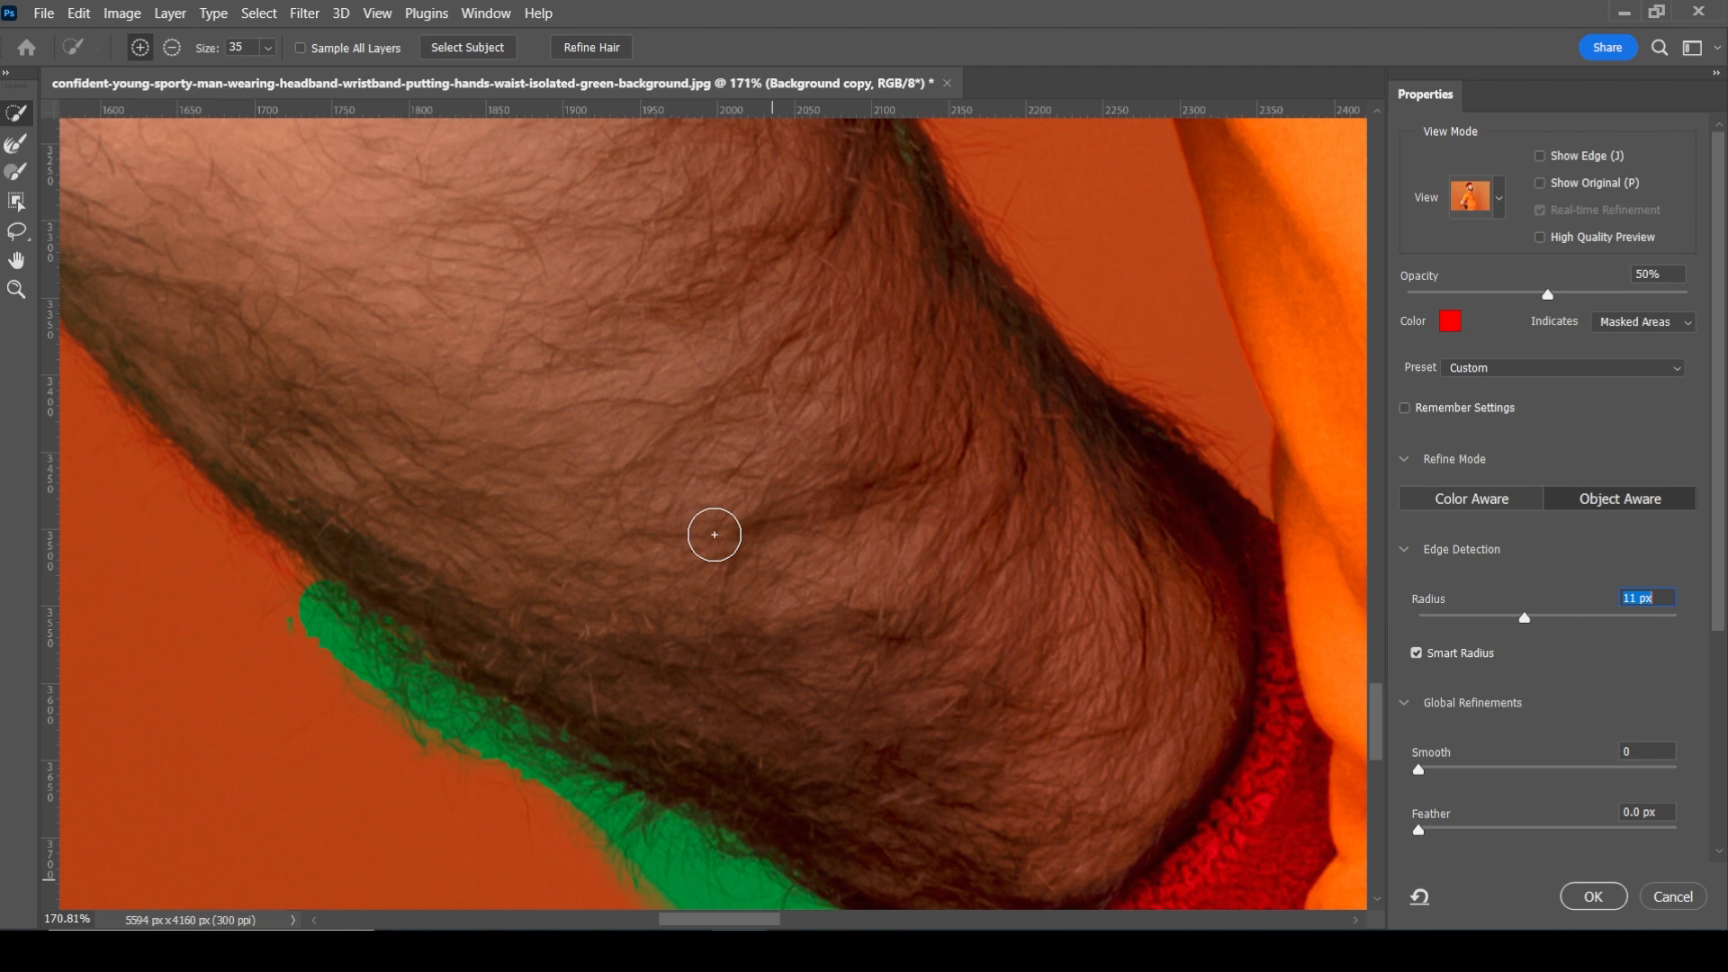
key("z")
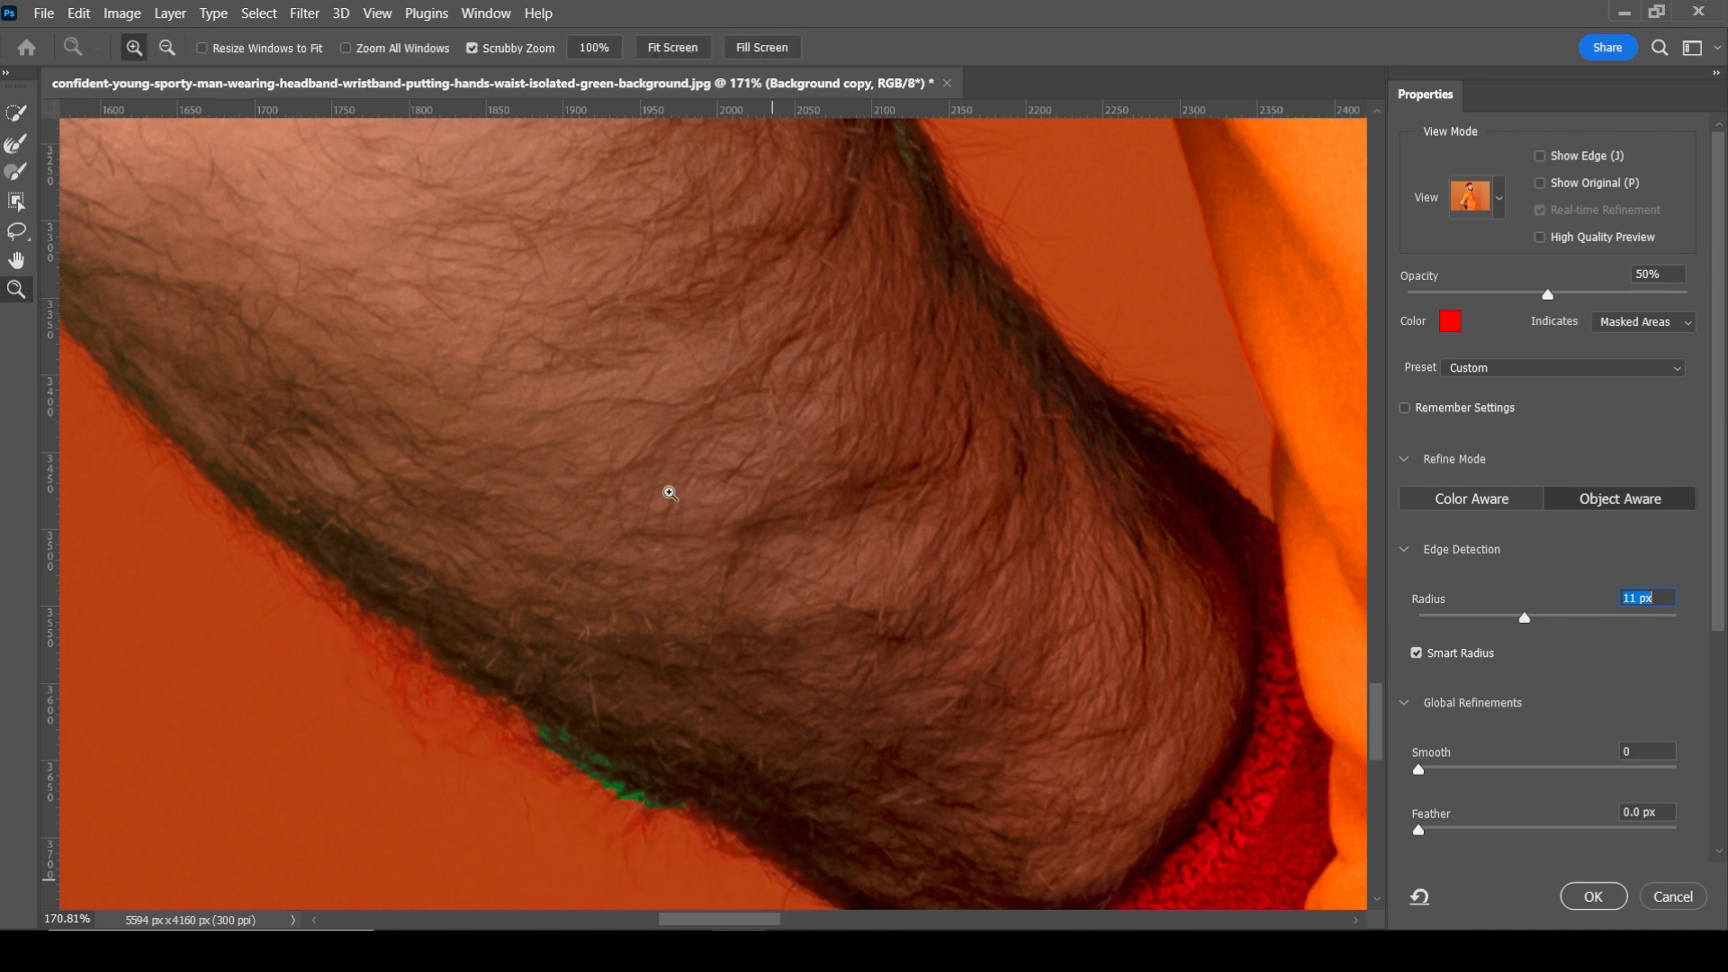
Output the refined selection as a New Layer with Layer Mask
key("ctrl+0")
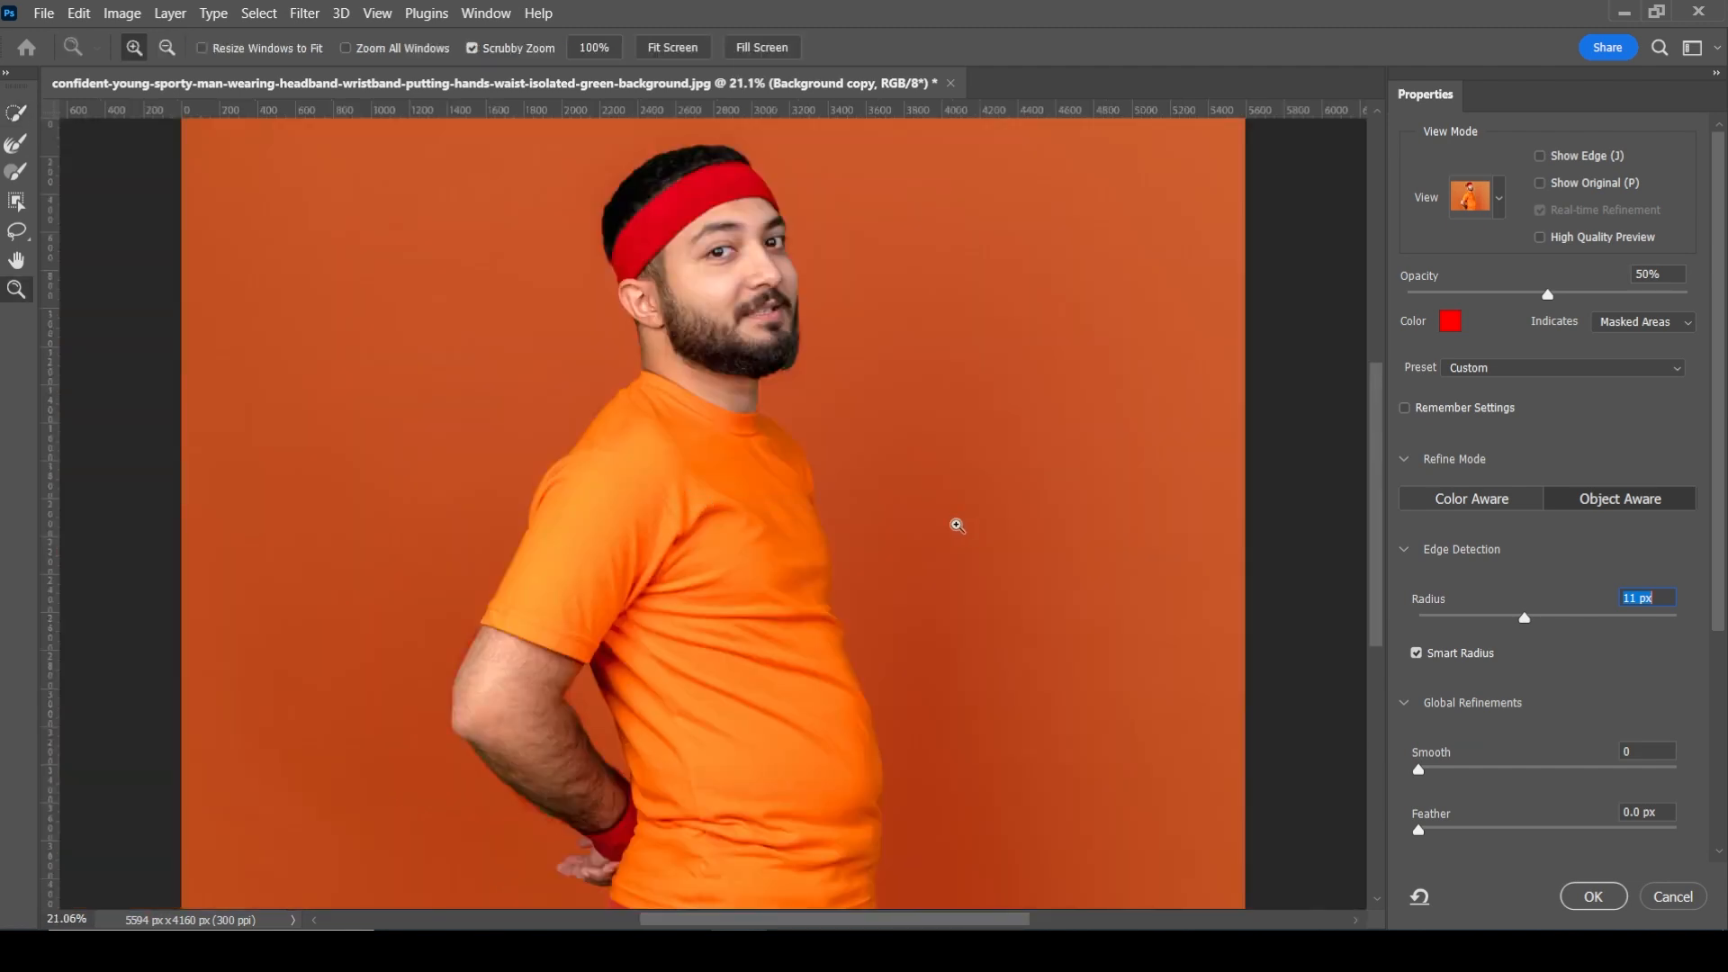
left_click_drag(1720, 594, 1721, 802)
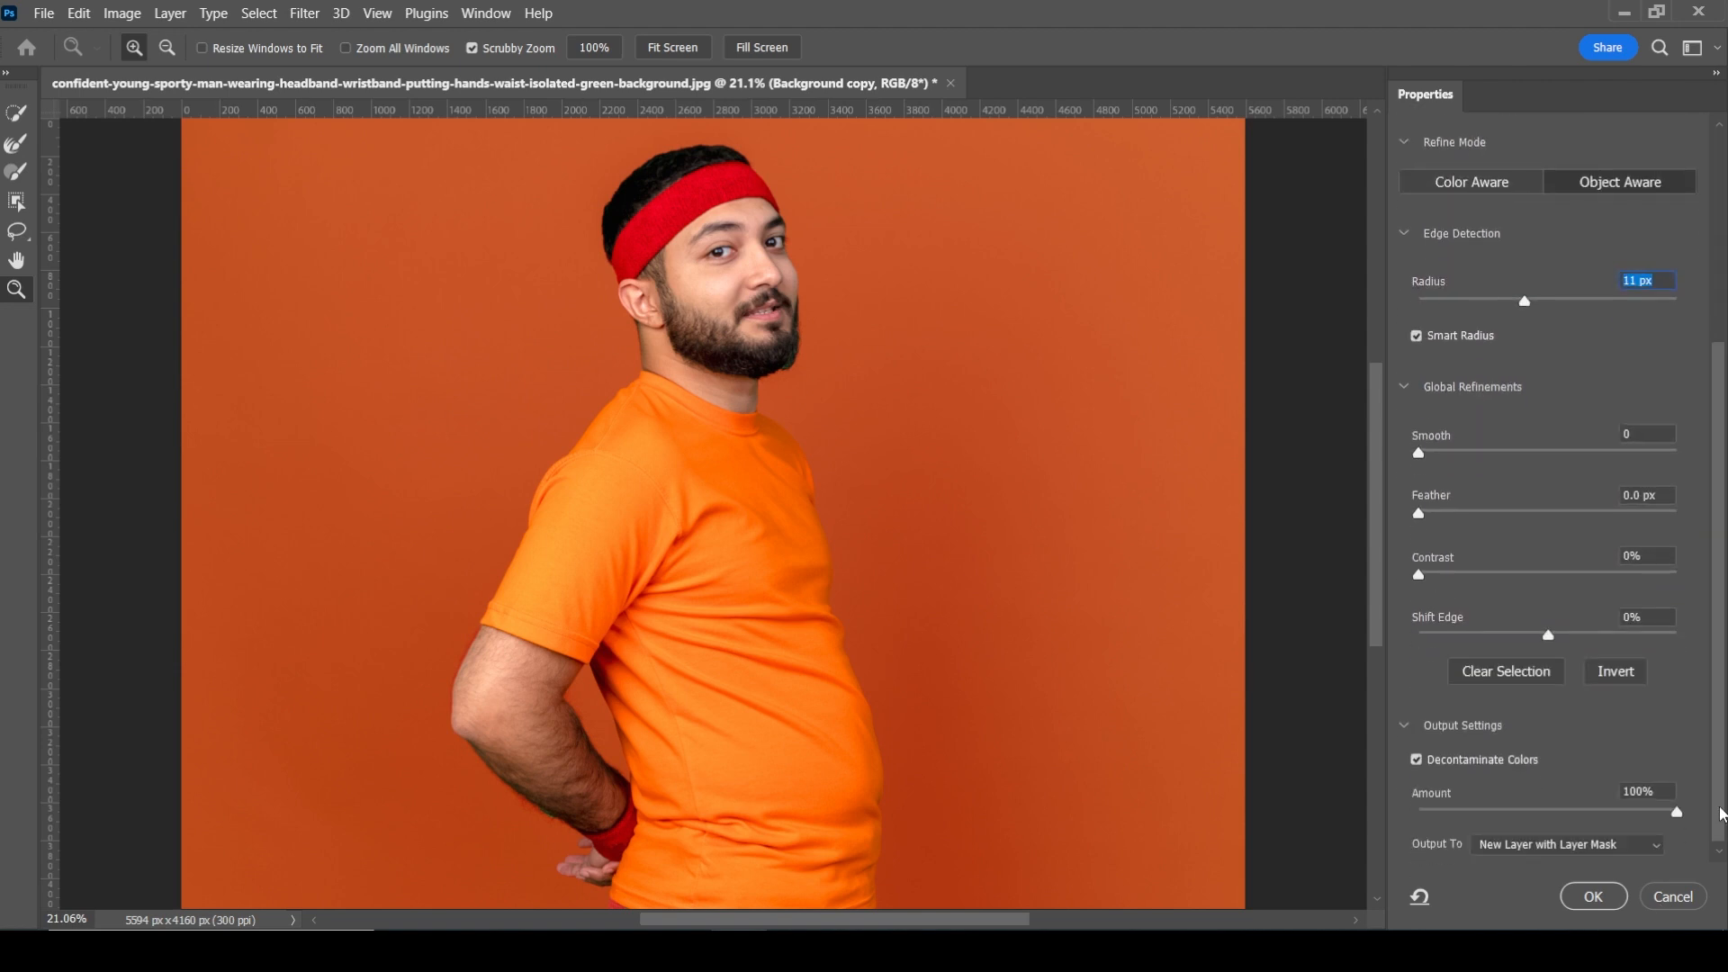
left_click(1627, 855)
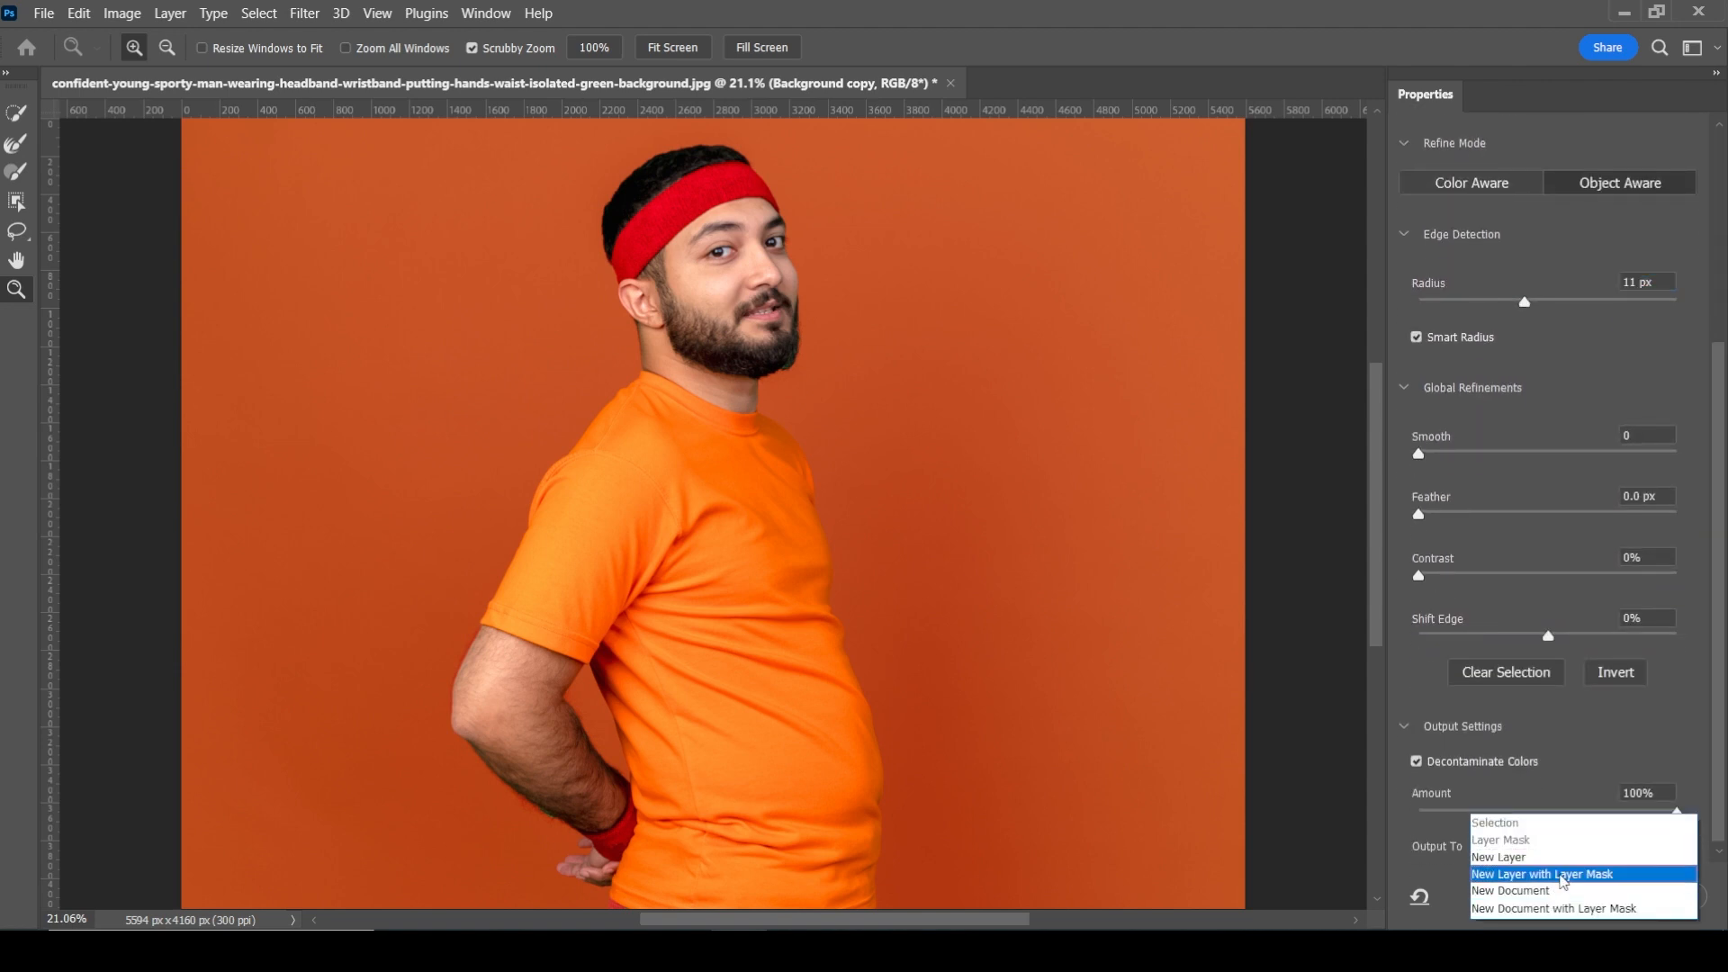
left_click(1602, 871)
left_click(1610, 903)
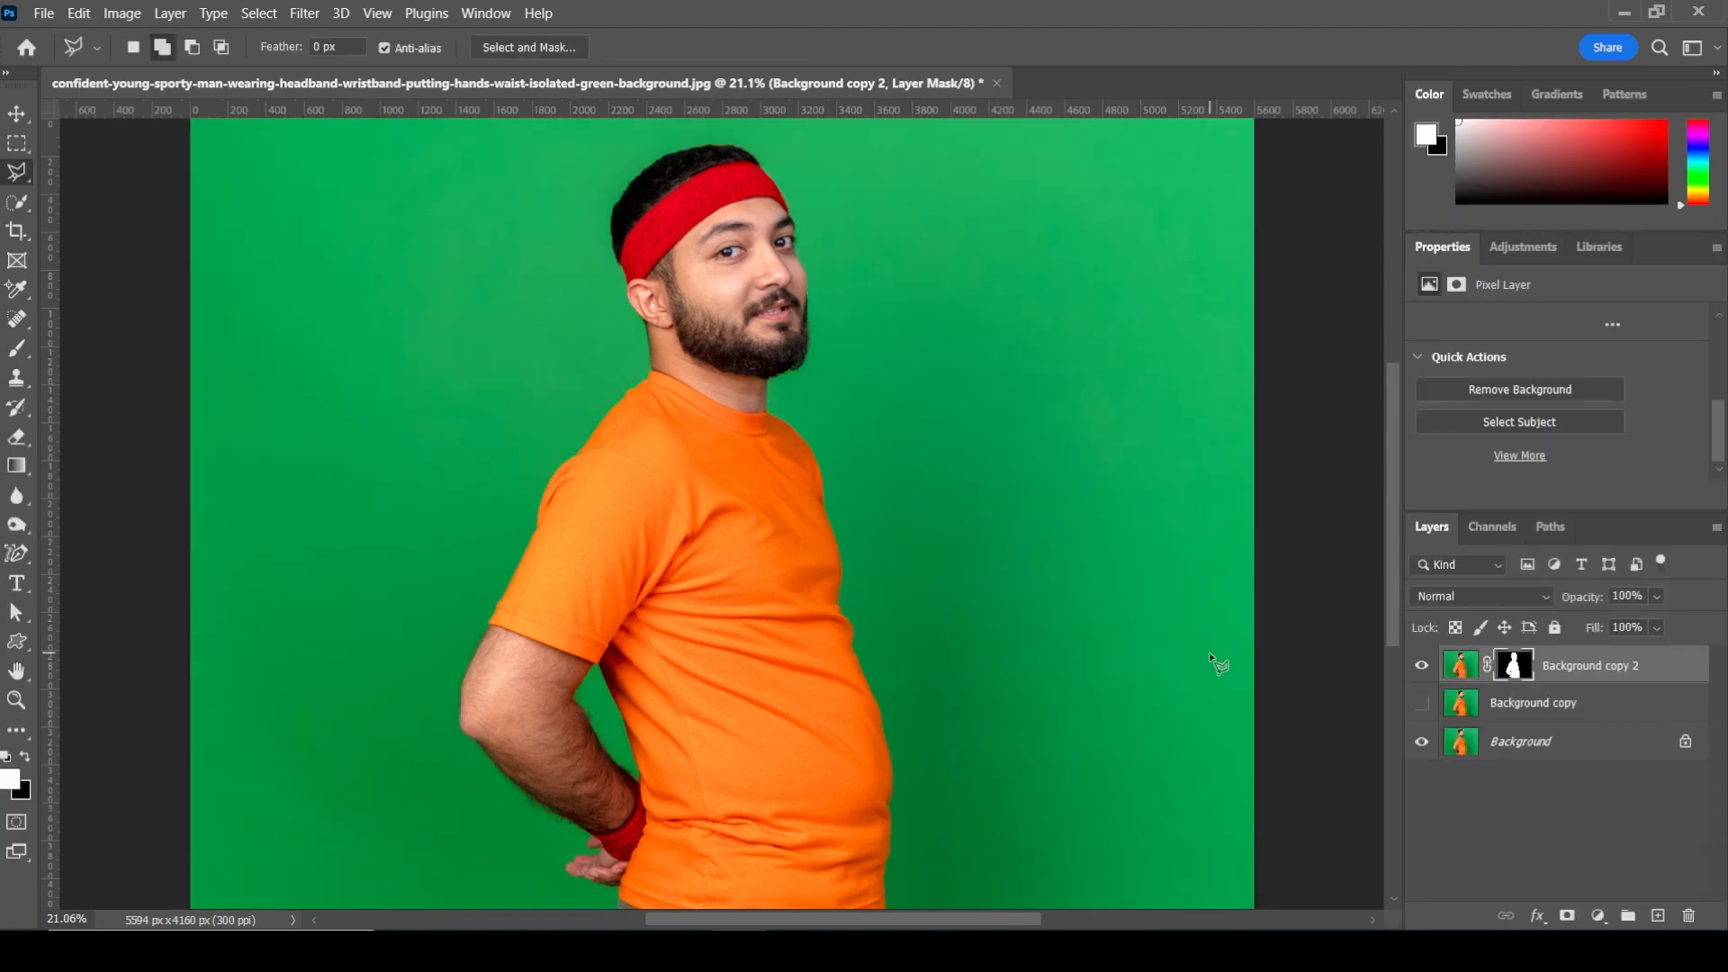
Toggle the Background layer's visibility to compare the cutout with the original, leaving that layer hidden
left_click(1421, 743)
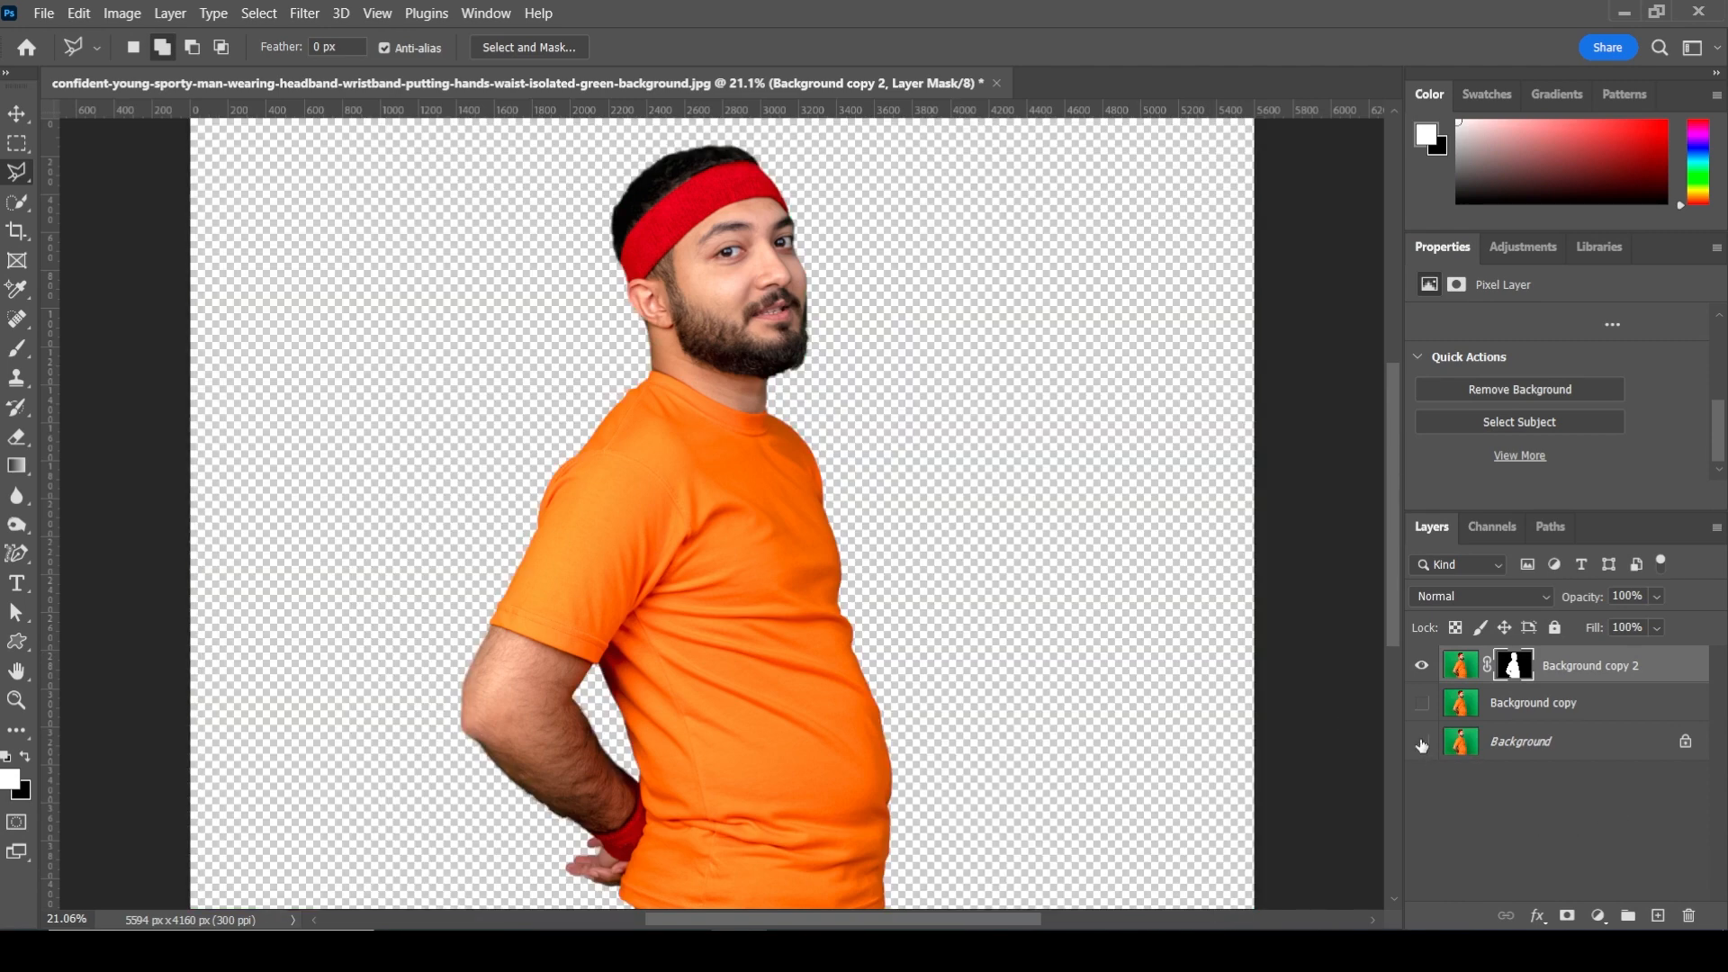
left_click(1421, 743)
left_click(1422, 743)
left_click(1421, 743)
left_click(1421, 743)
left_click(1422, 744)
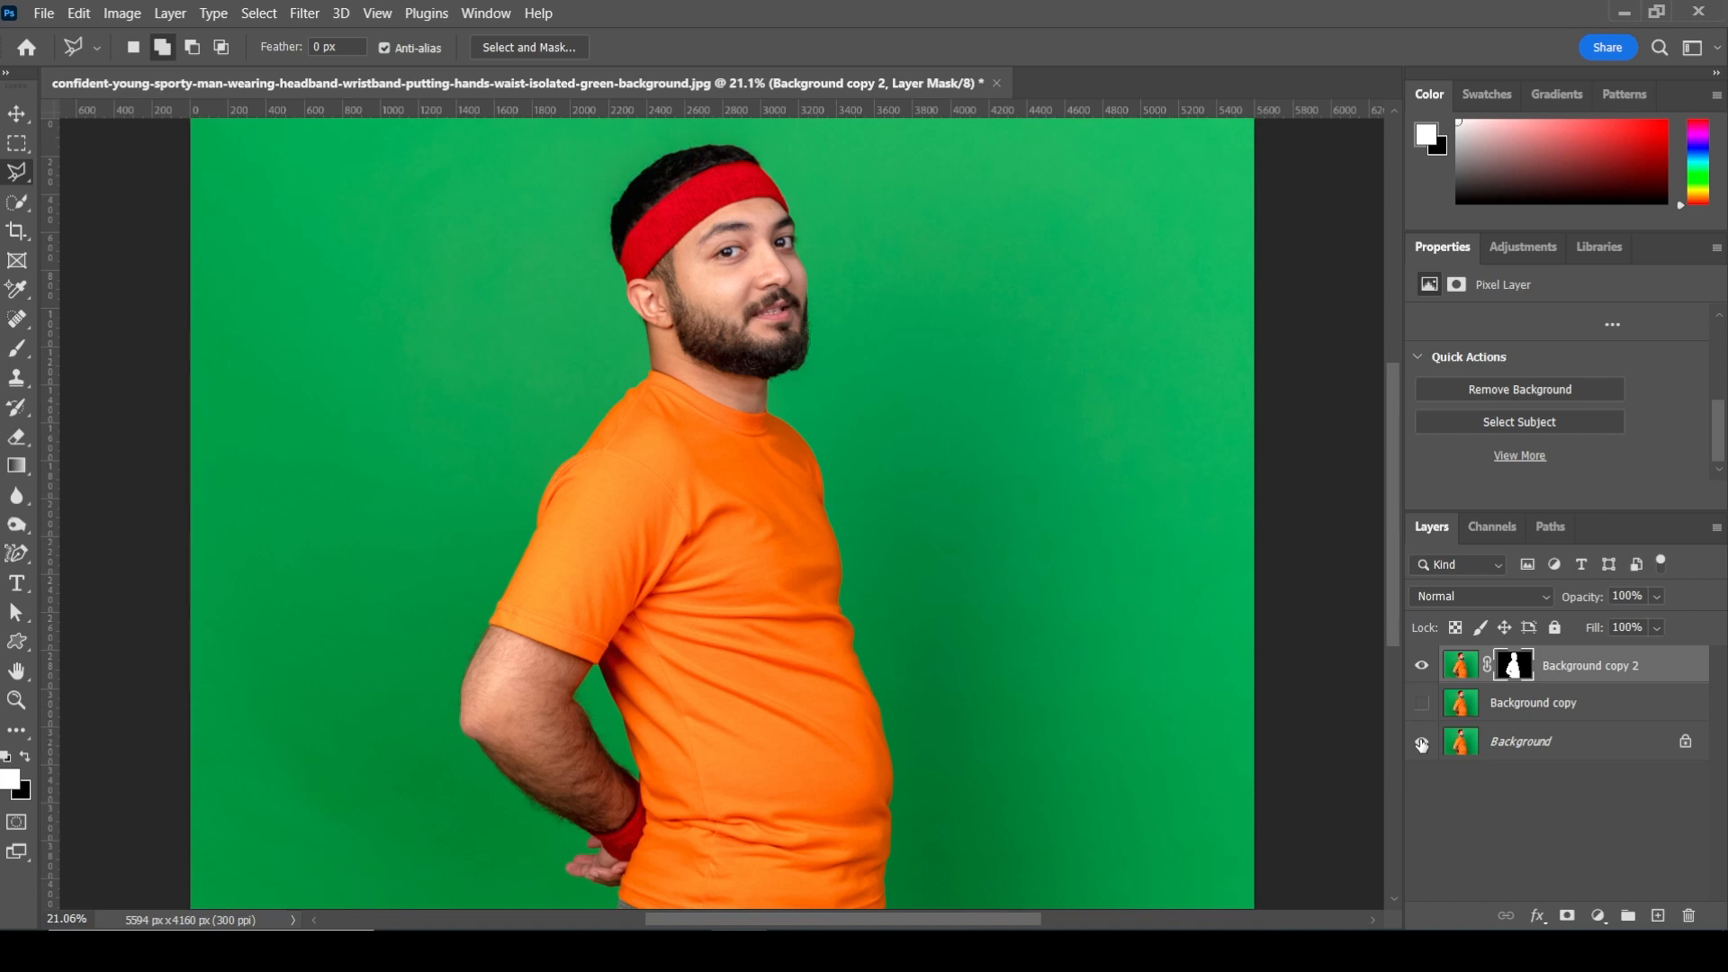
left_click(1421, 745)
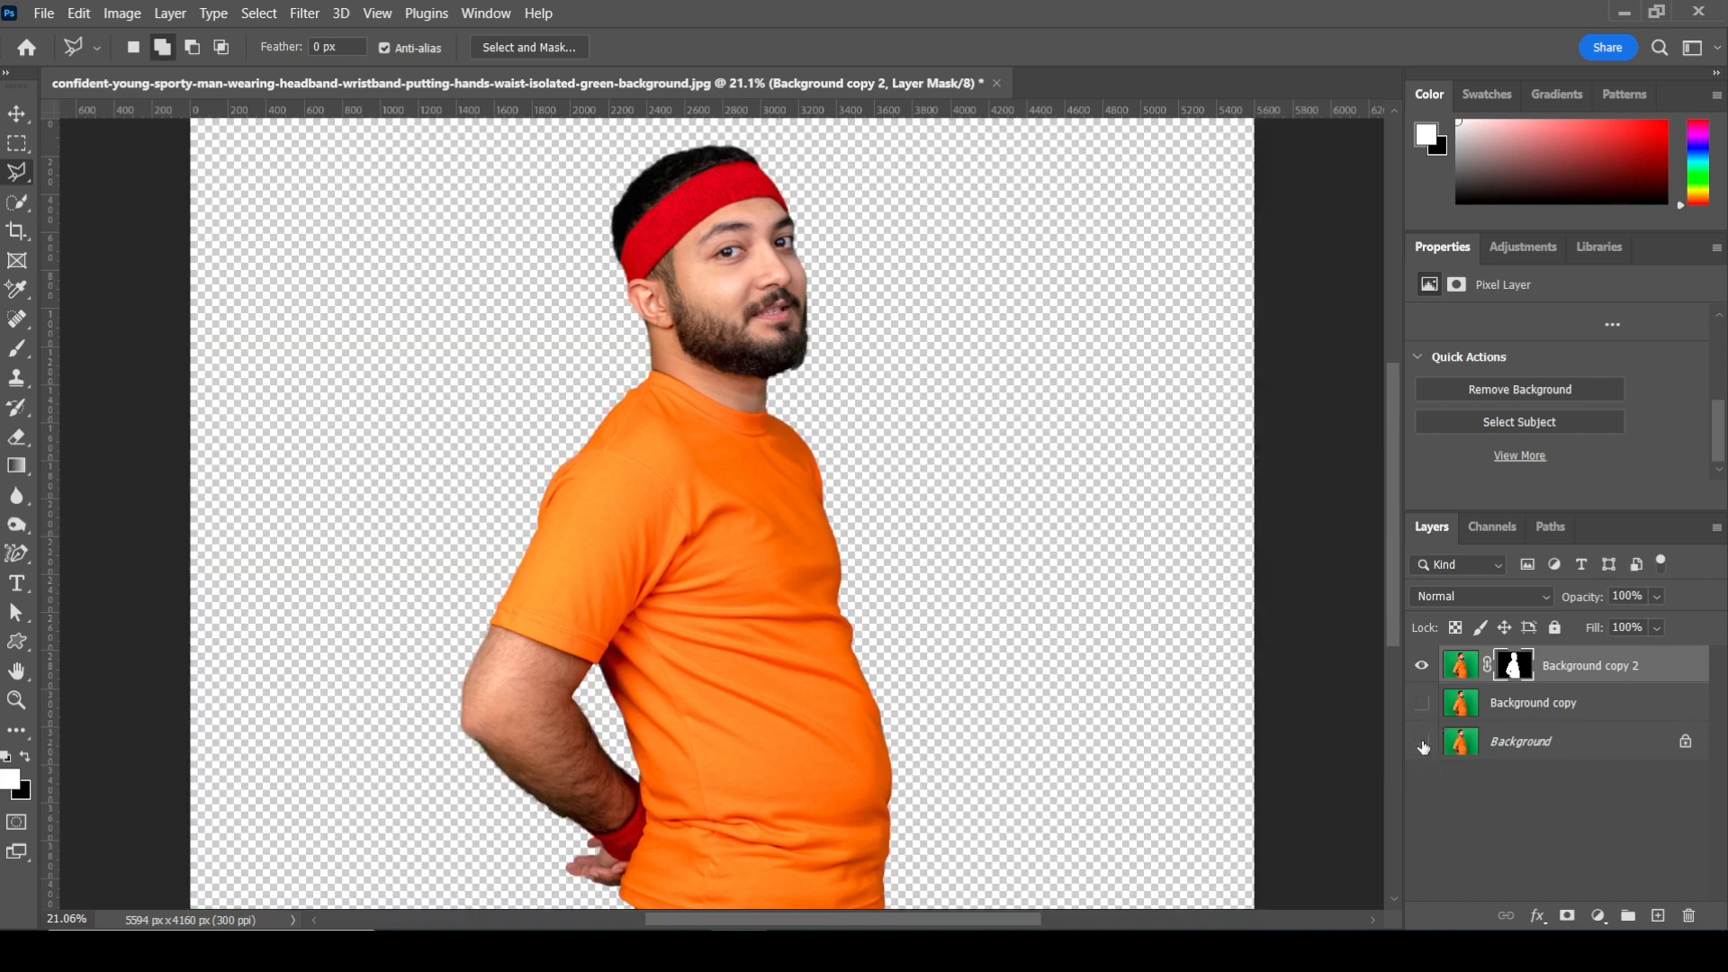
Convert the masked Background copy 2 layer to a smart object and delete the Background copy layer
right_click(1665, 665)
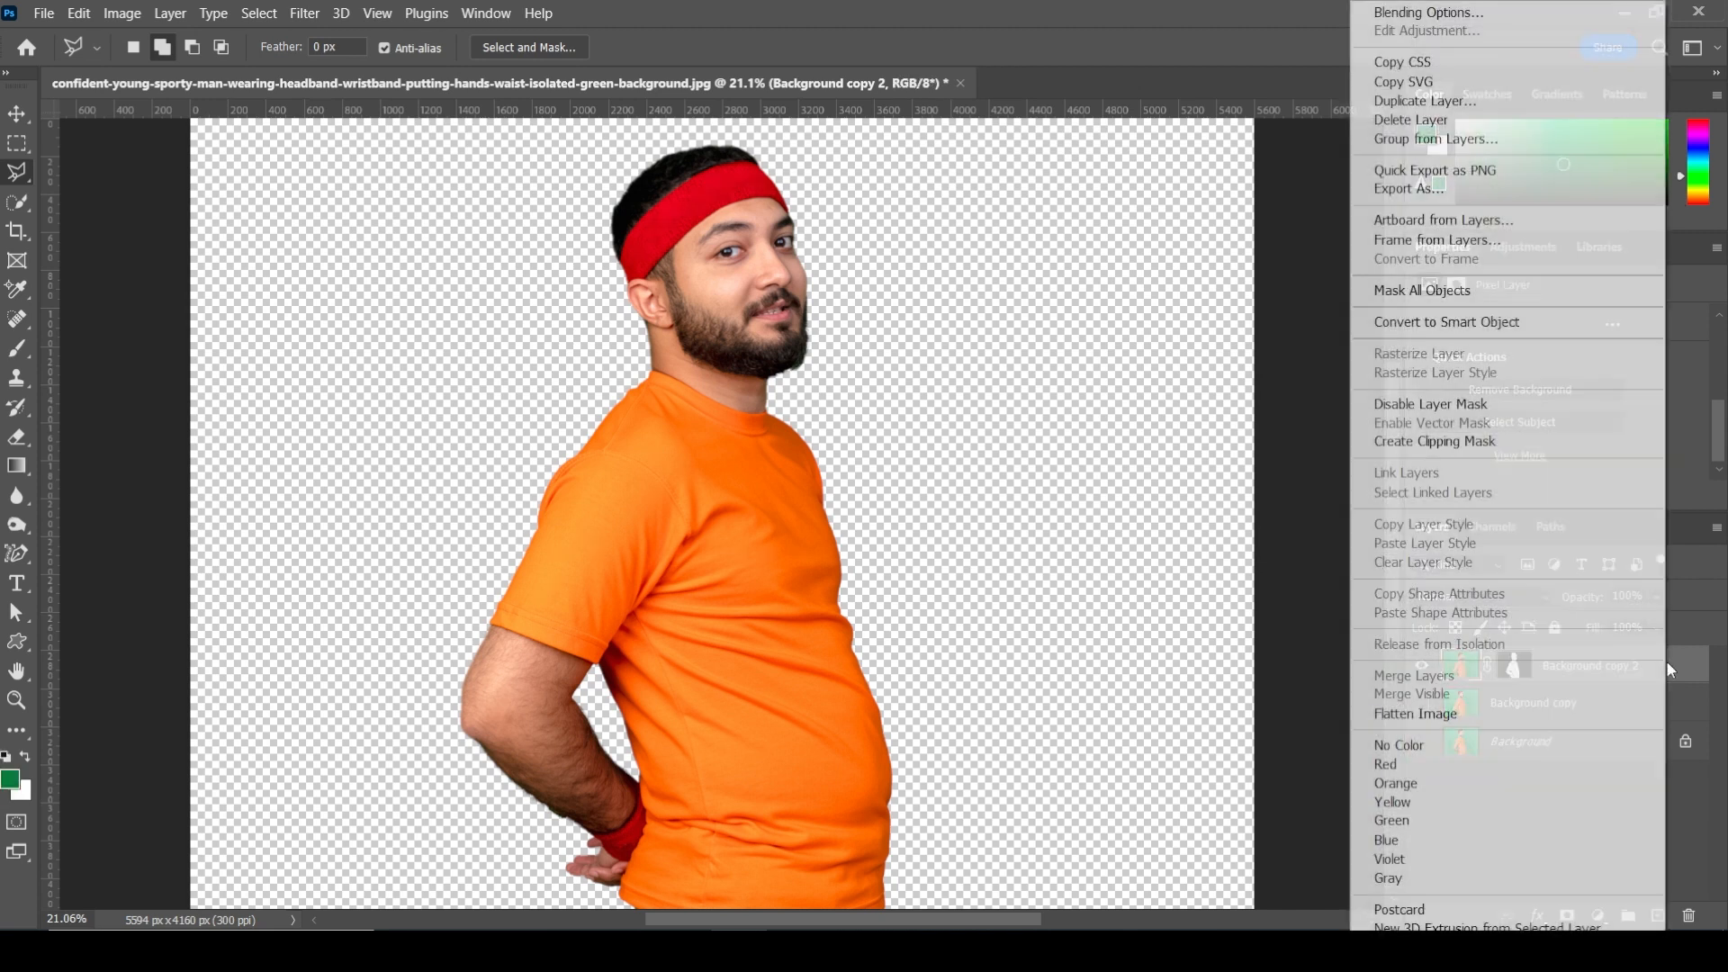
left_click(1448, 324)
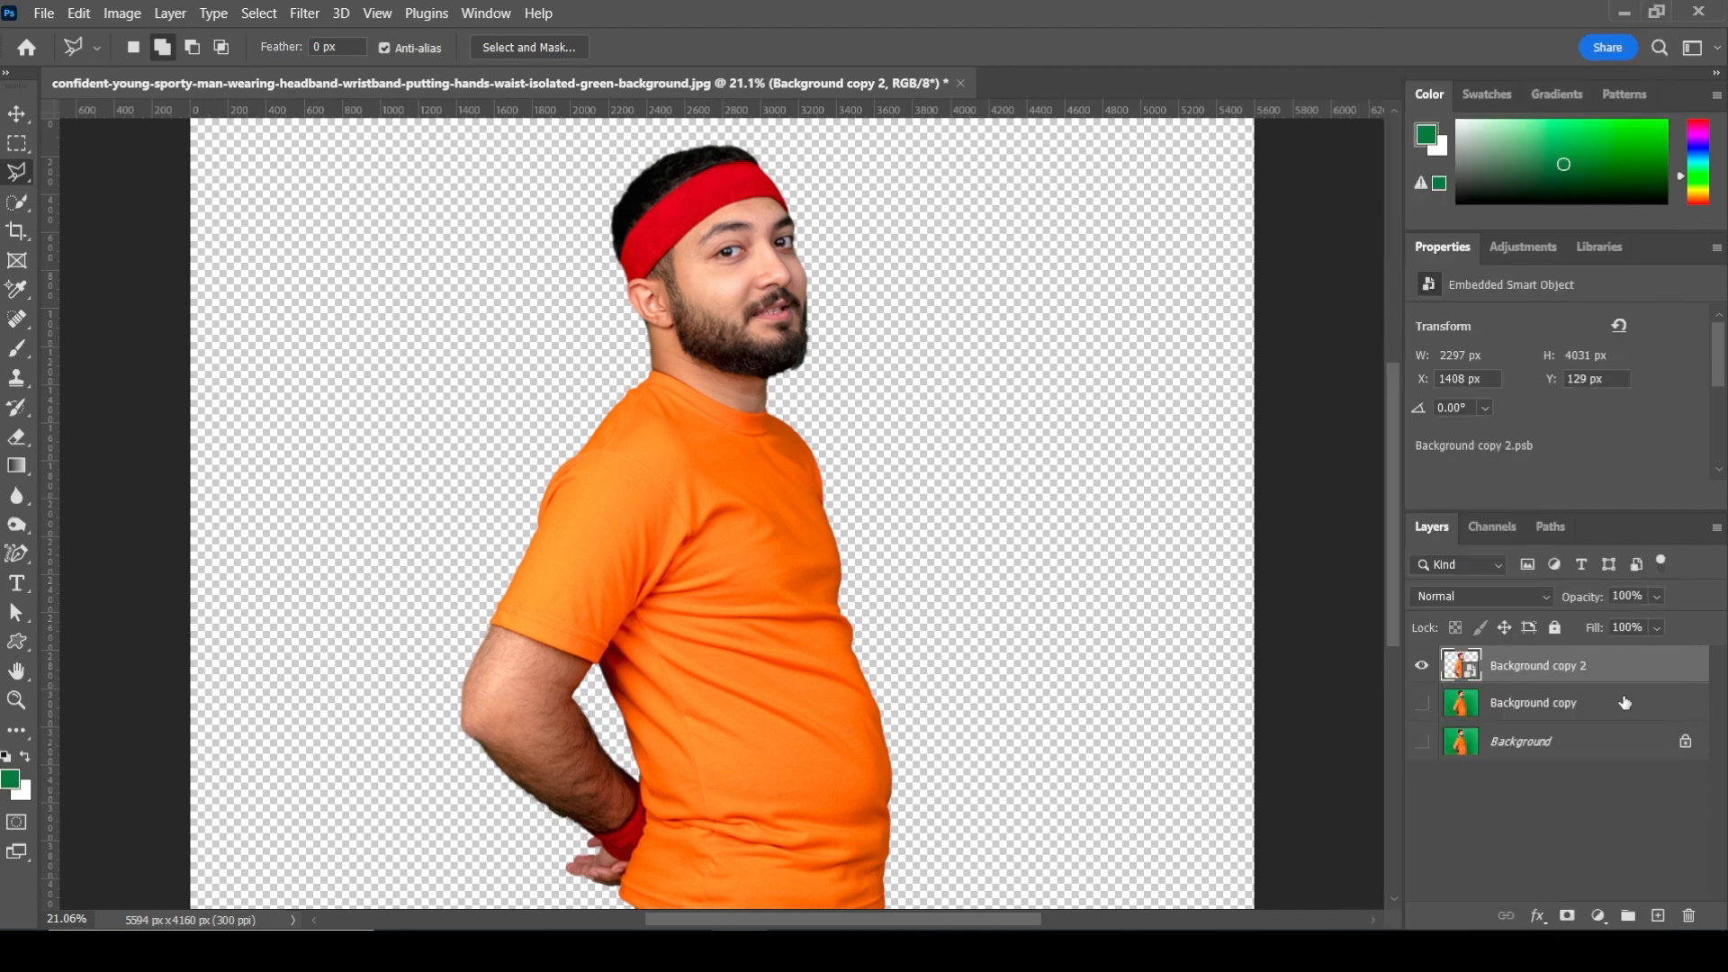
left_click_drag(1624, 702, 1690, 918)
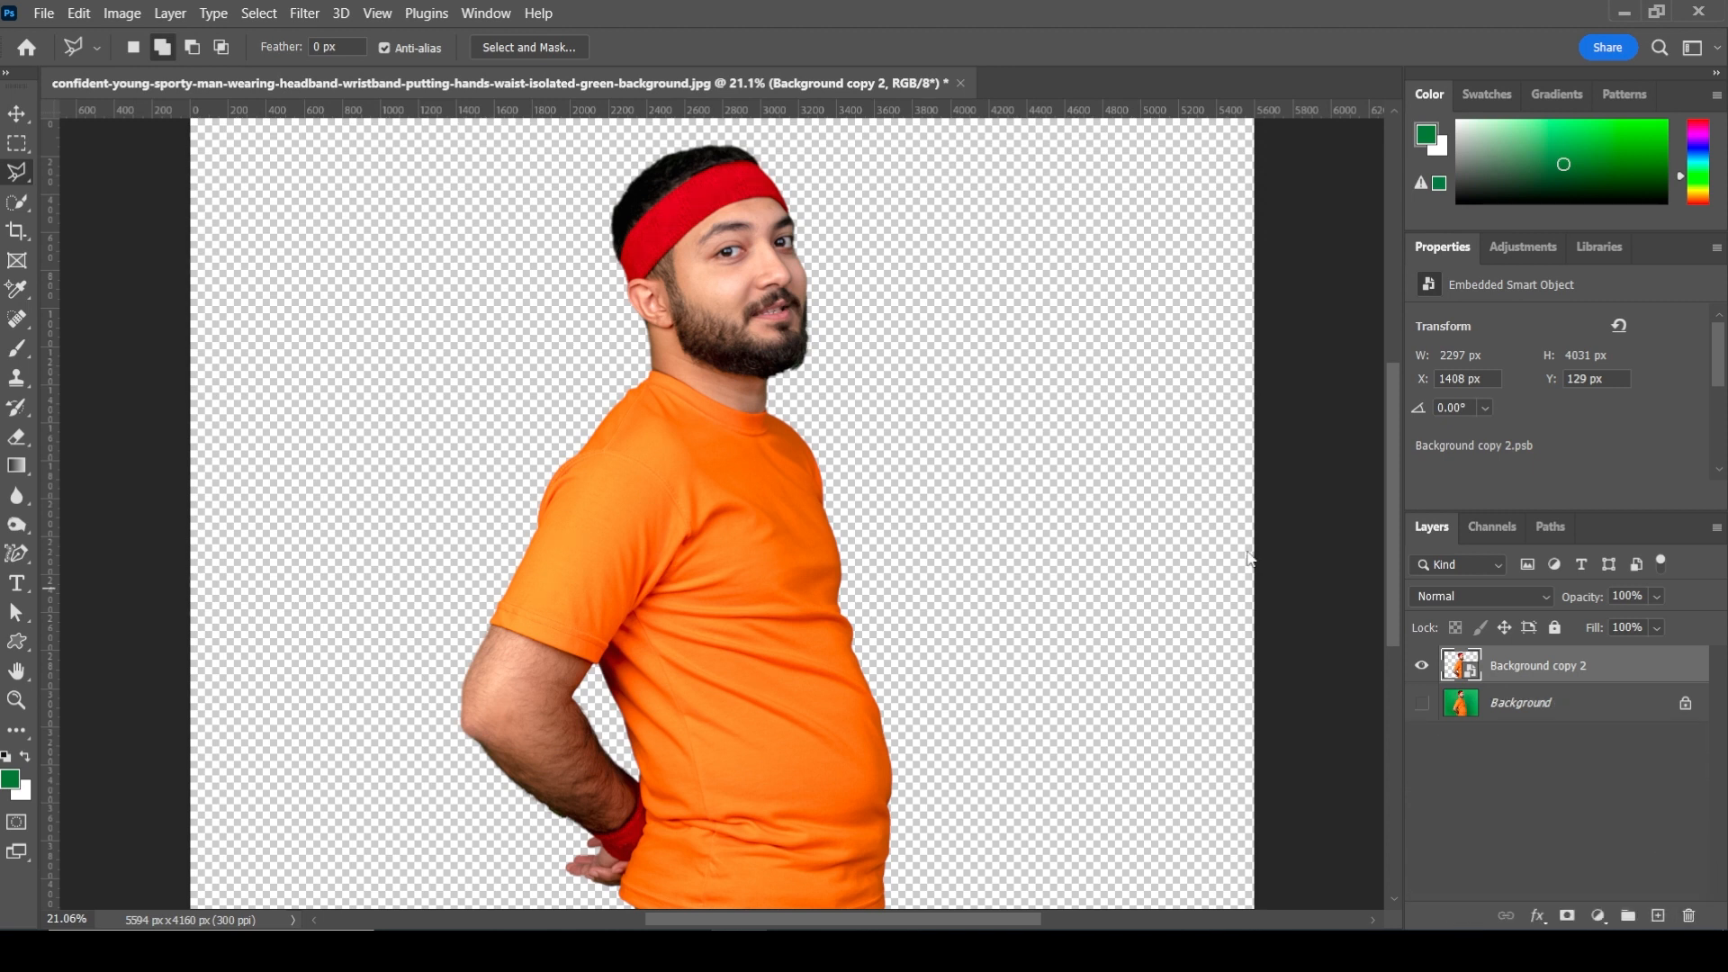
Open the Liquify filter on the cutout layer and set the Forward Warp brush size to 800
left_click(304, 13)
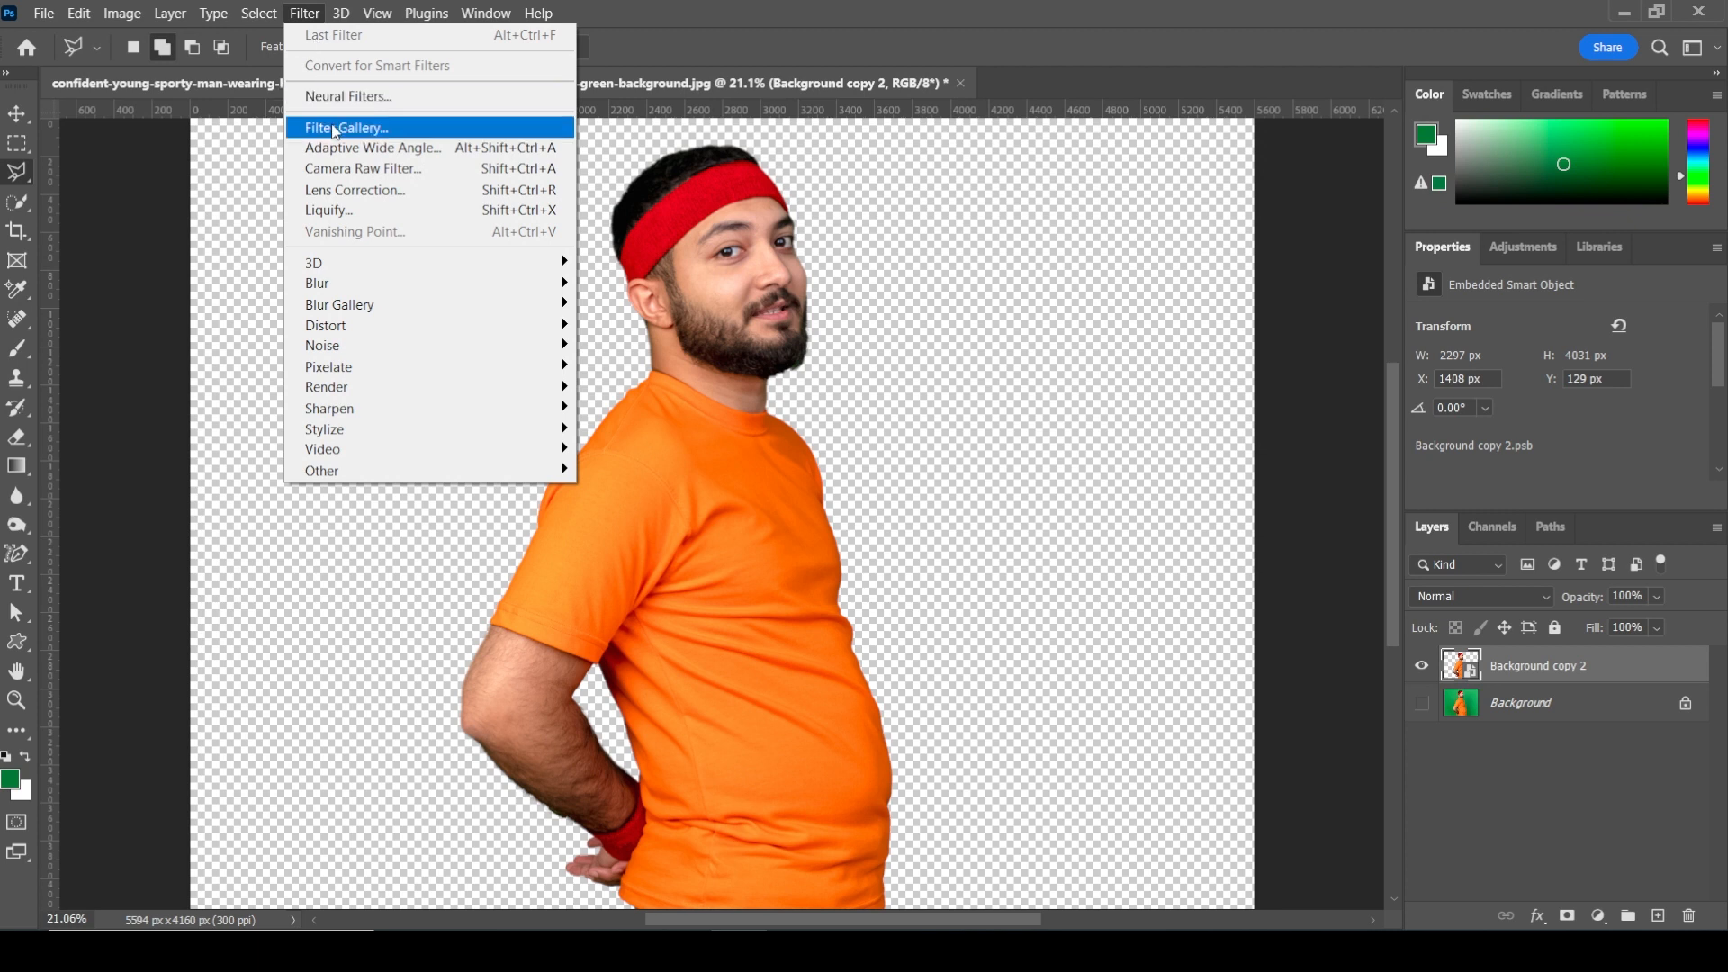
left_click(364, 211)
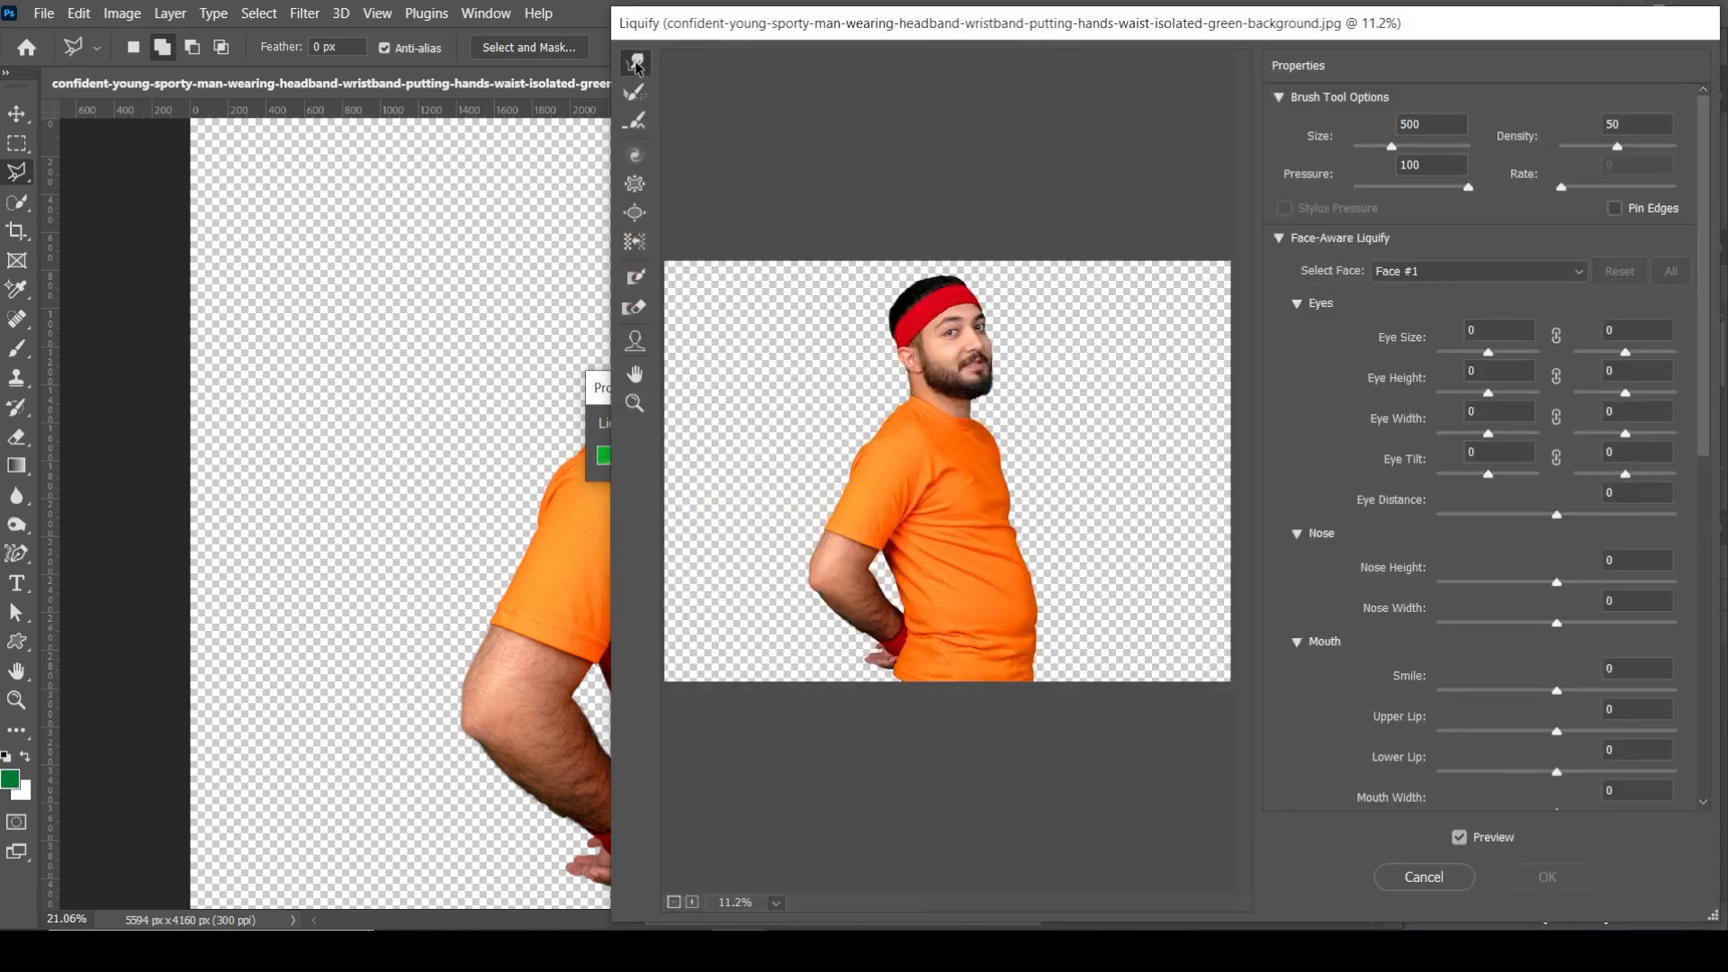
key("bracketright")
key("bracketright")
key("bracketright")
Push the man's protruding belly and lower shirt edge inward with the Forward Warp tool to flatten his stomach
key("ctrl+plus")
left_click(1039, 592, "ctrl")
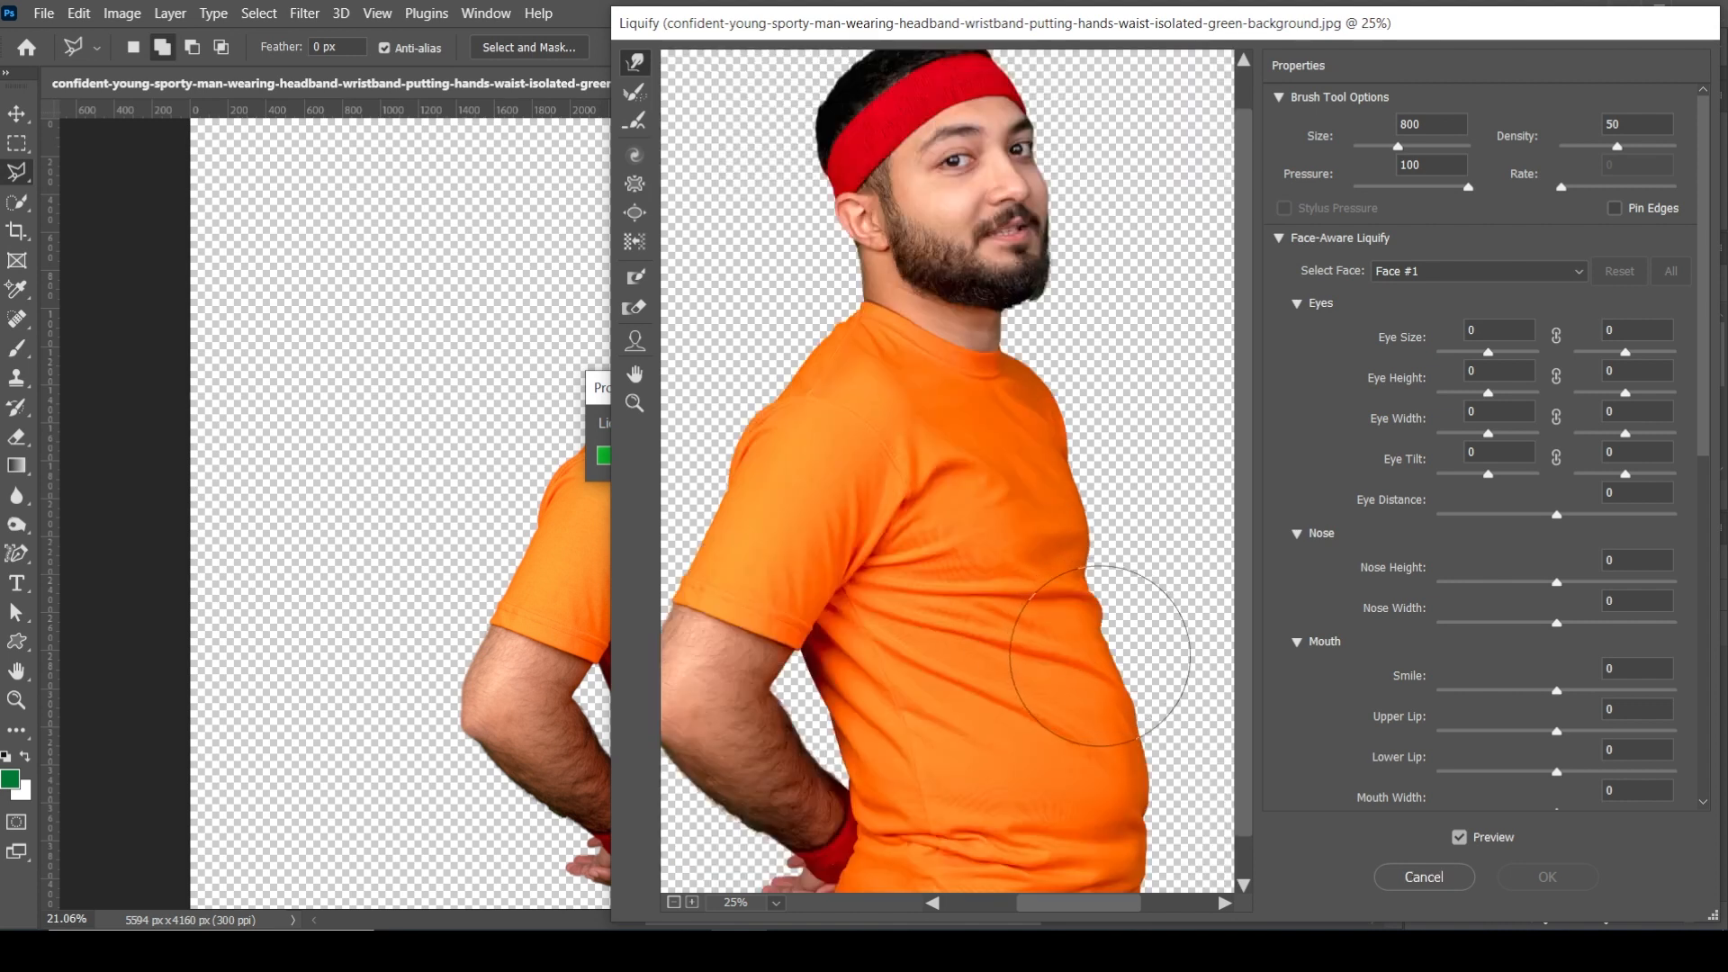
left_click_drag(1104, 671, 1005, 413)
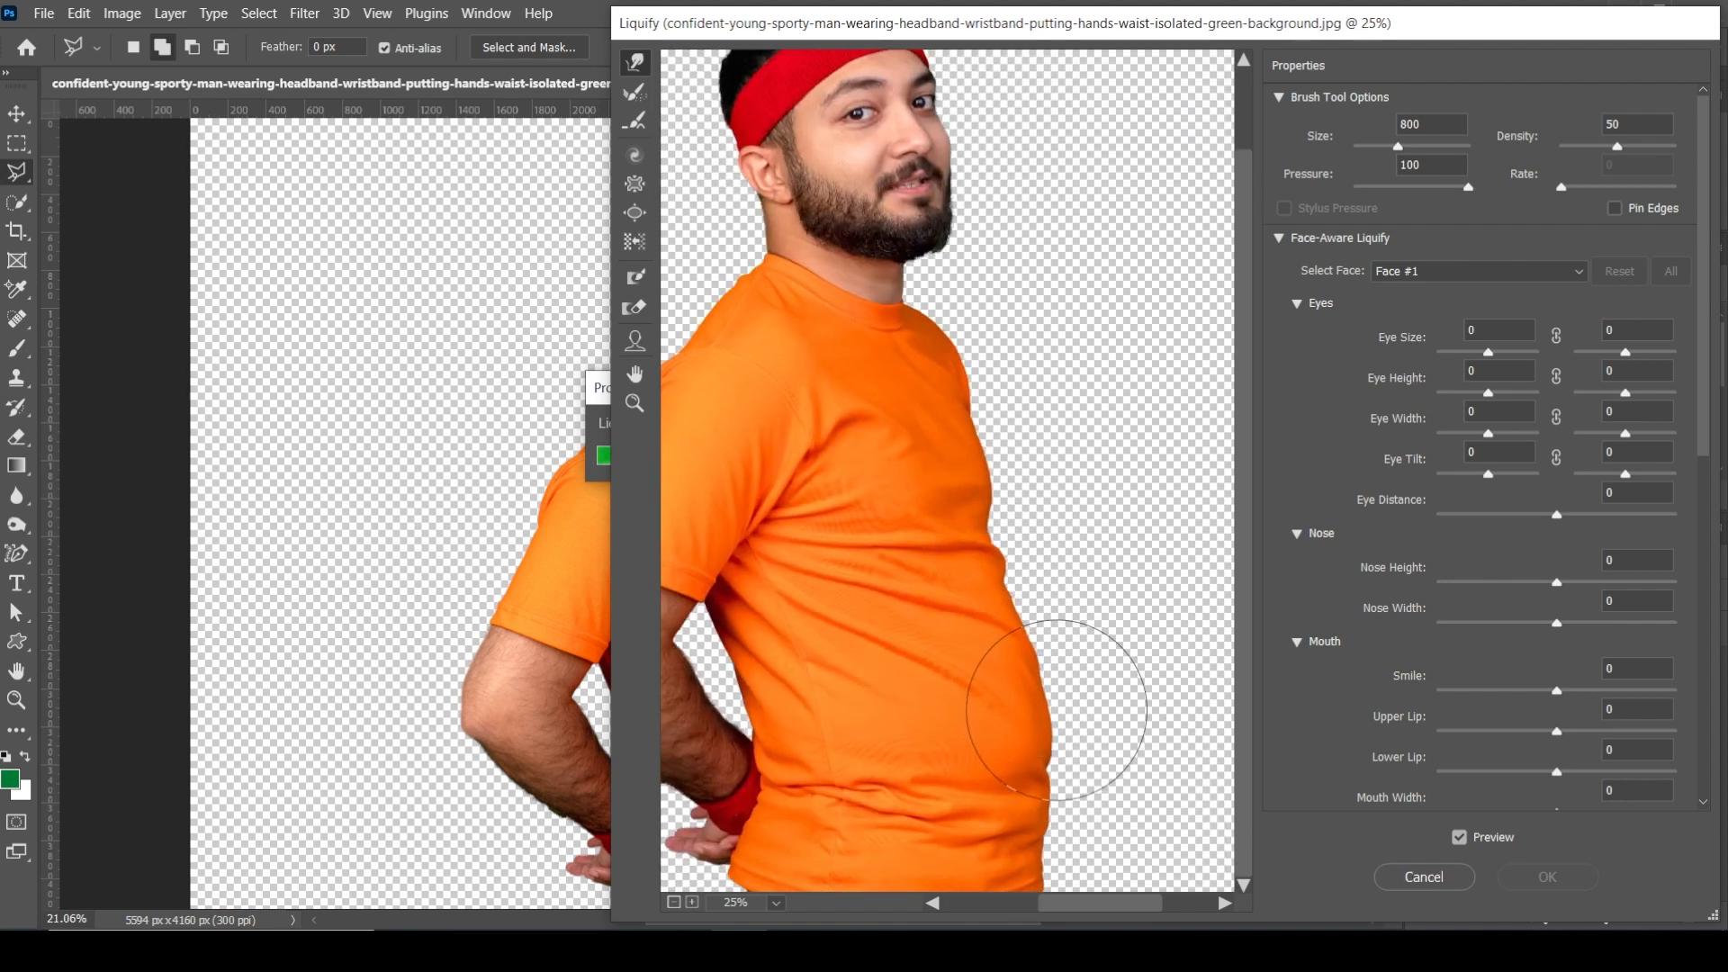
mouse_move(1056, 700)
left_mouse_down()
mouse_move(1041, 651)
mouse_move(1014, 642)
mouse_move(1014, 604)
left_mouse_up()
mouse_move(1061, 724)
left_mouse_down()
mouse_move(1031, 758)
mouse_move(1084, 805)
mouse_move(1051, 821)
mouse_move(1059, 872)
left_mouse_up()
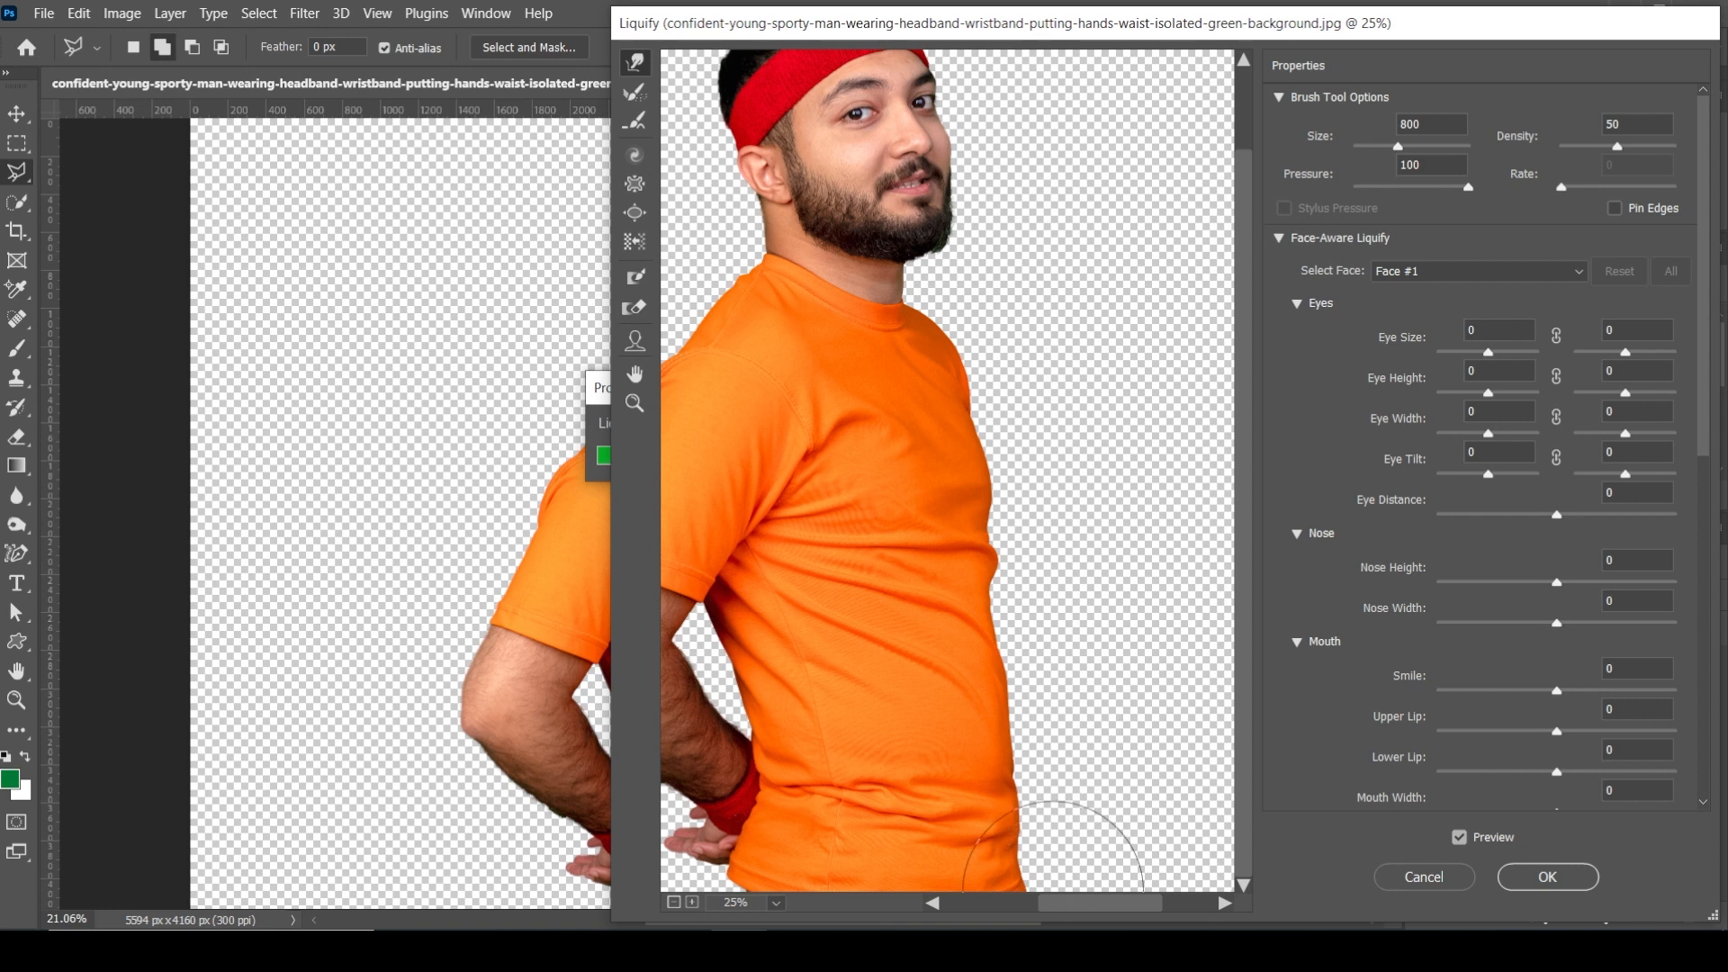
mouse_move(1016, 866)
left_mouse_down()
mouse_move(987, 890)
mouse_move(1024, 799)
mouse_move(1000, 785)
mouse_move(1029, 725)
mouse_move(1003, 720)
mouse_move(986, 654)
left_mouse_up()
left_click_drag(1014, 797, 994, 798)
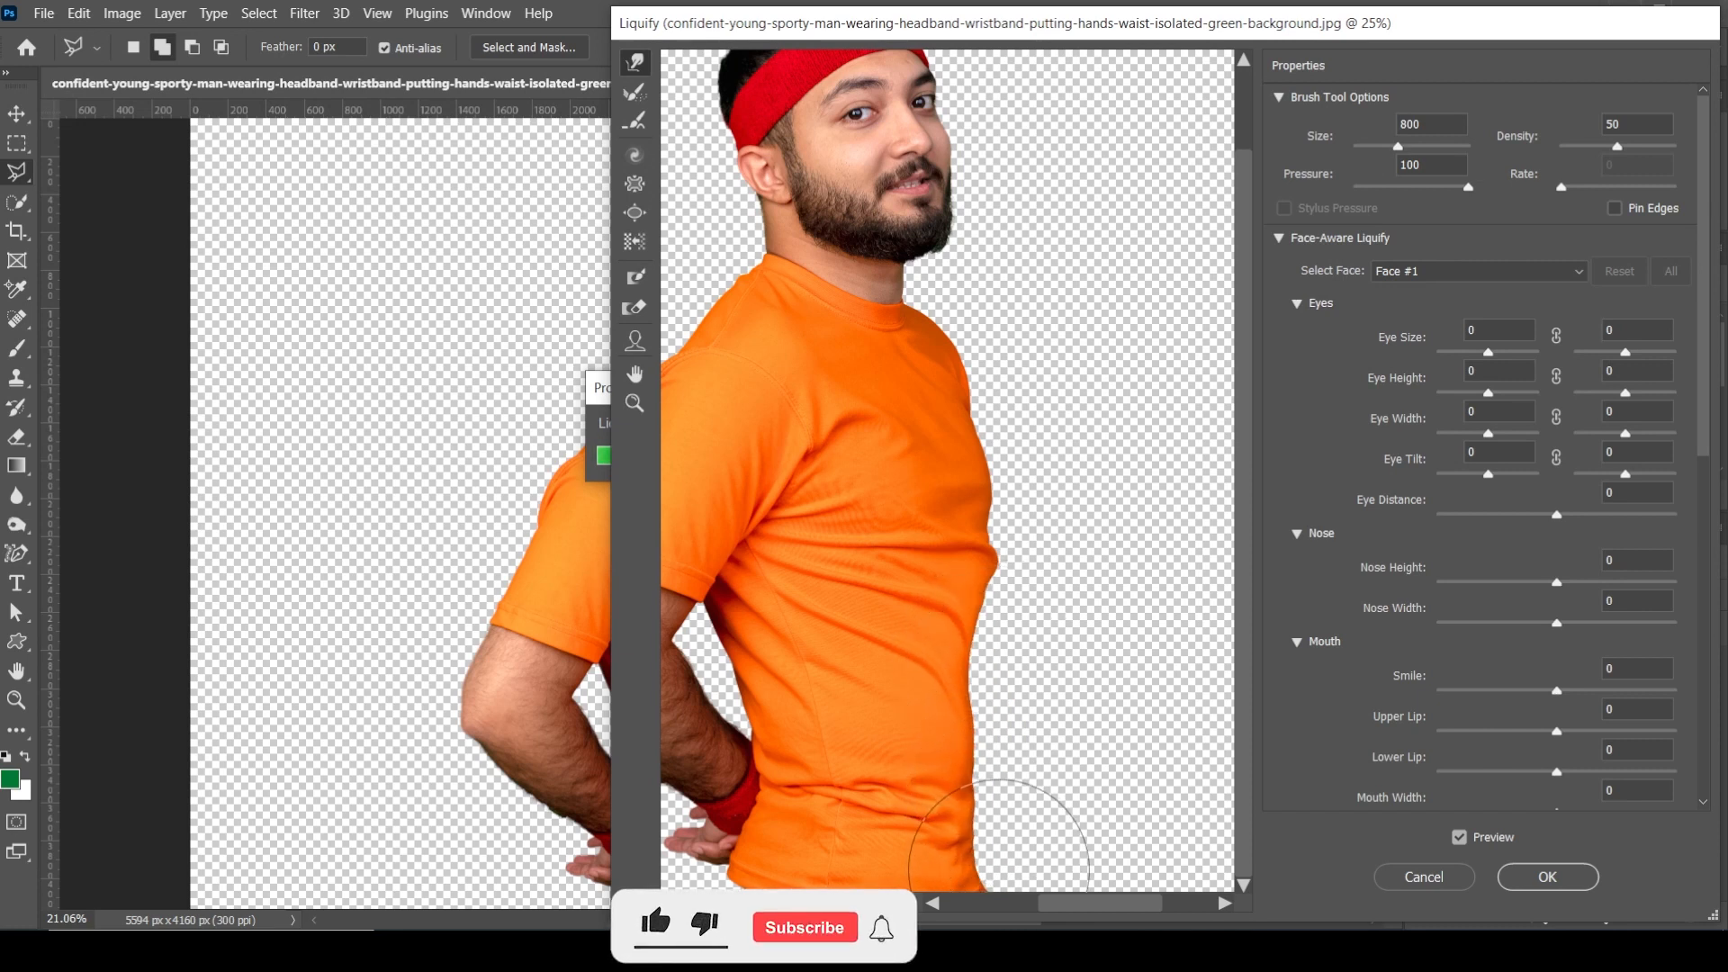
left_click_drag(1015, 869, 998, 871)
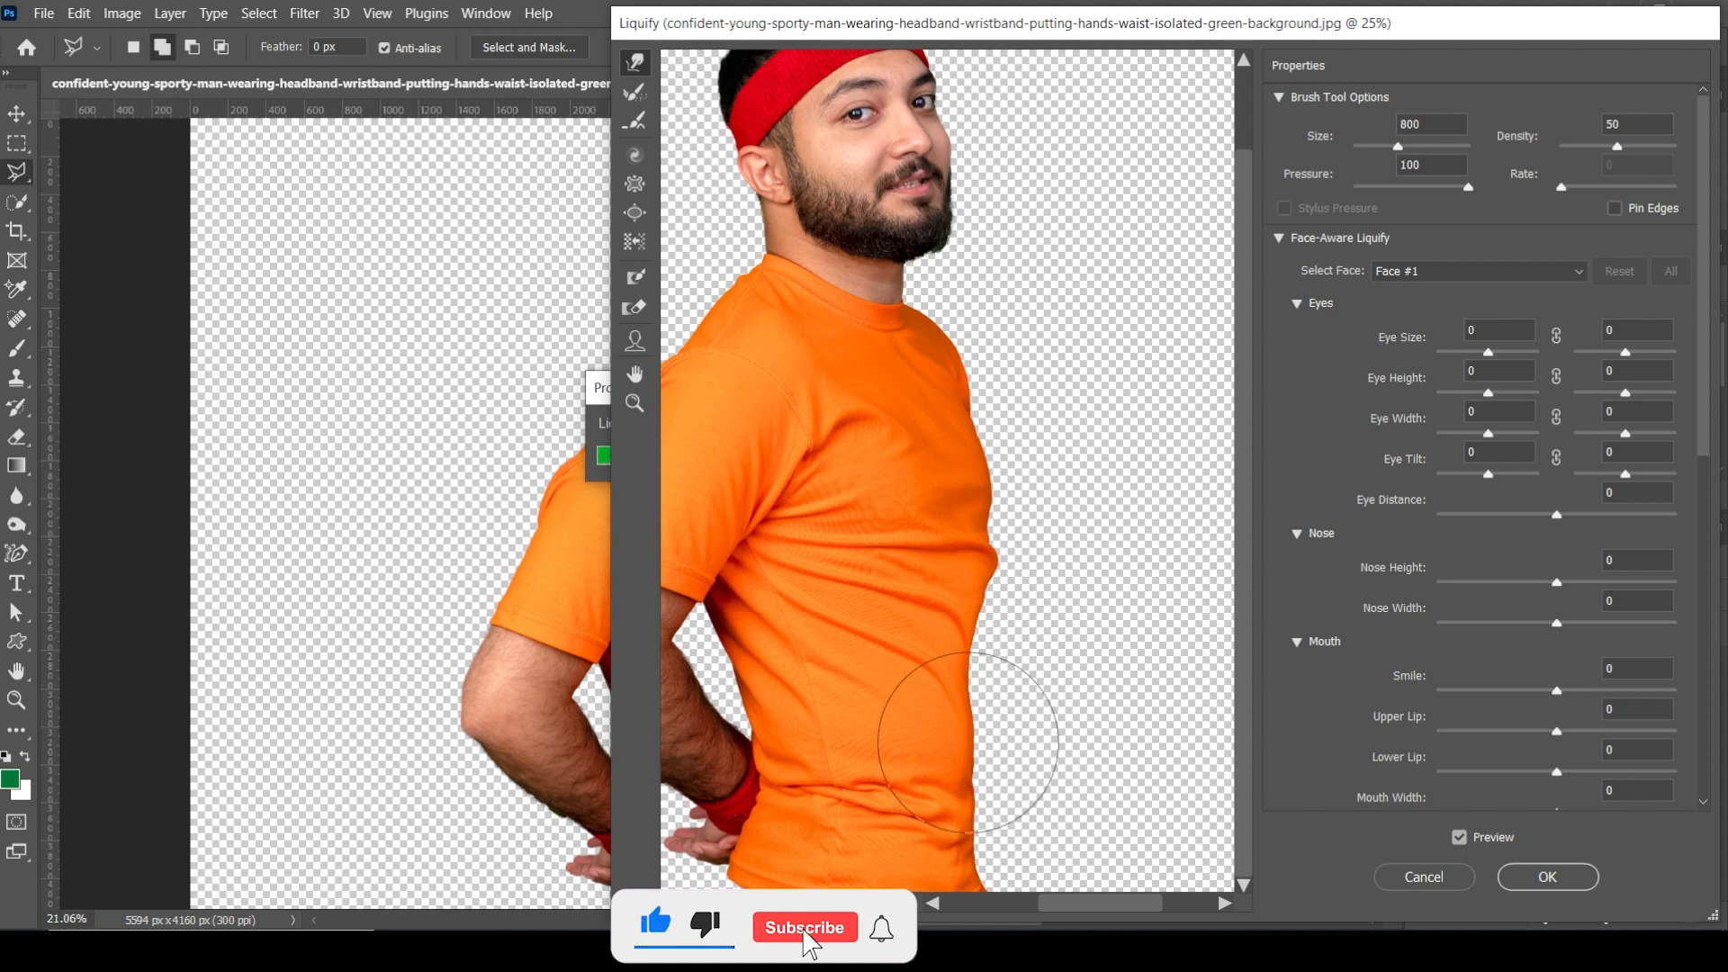
key("ctrl+minus")
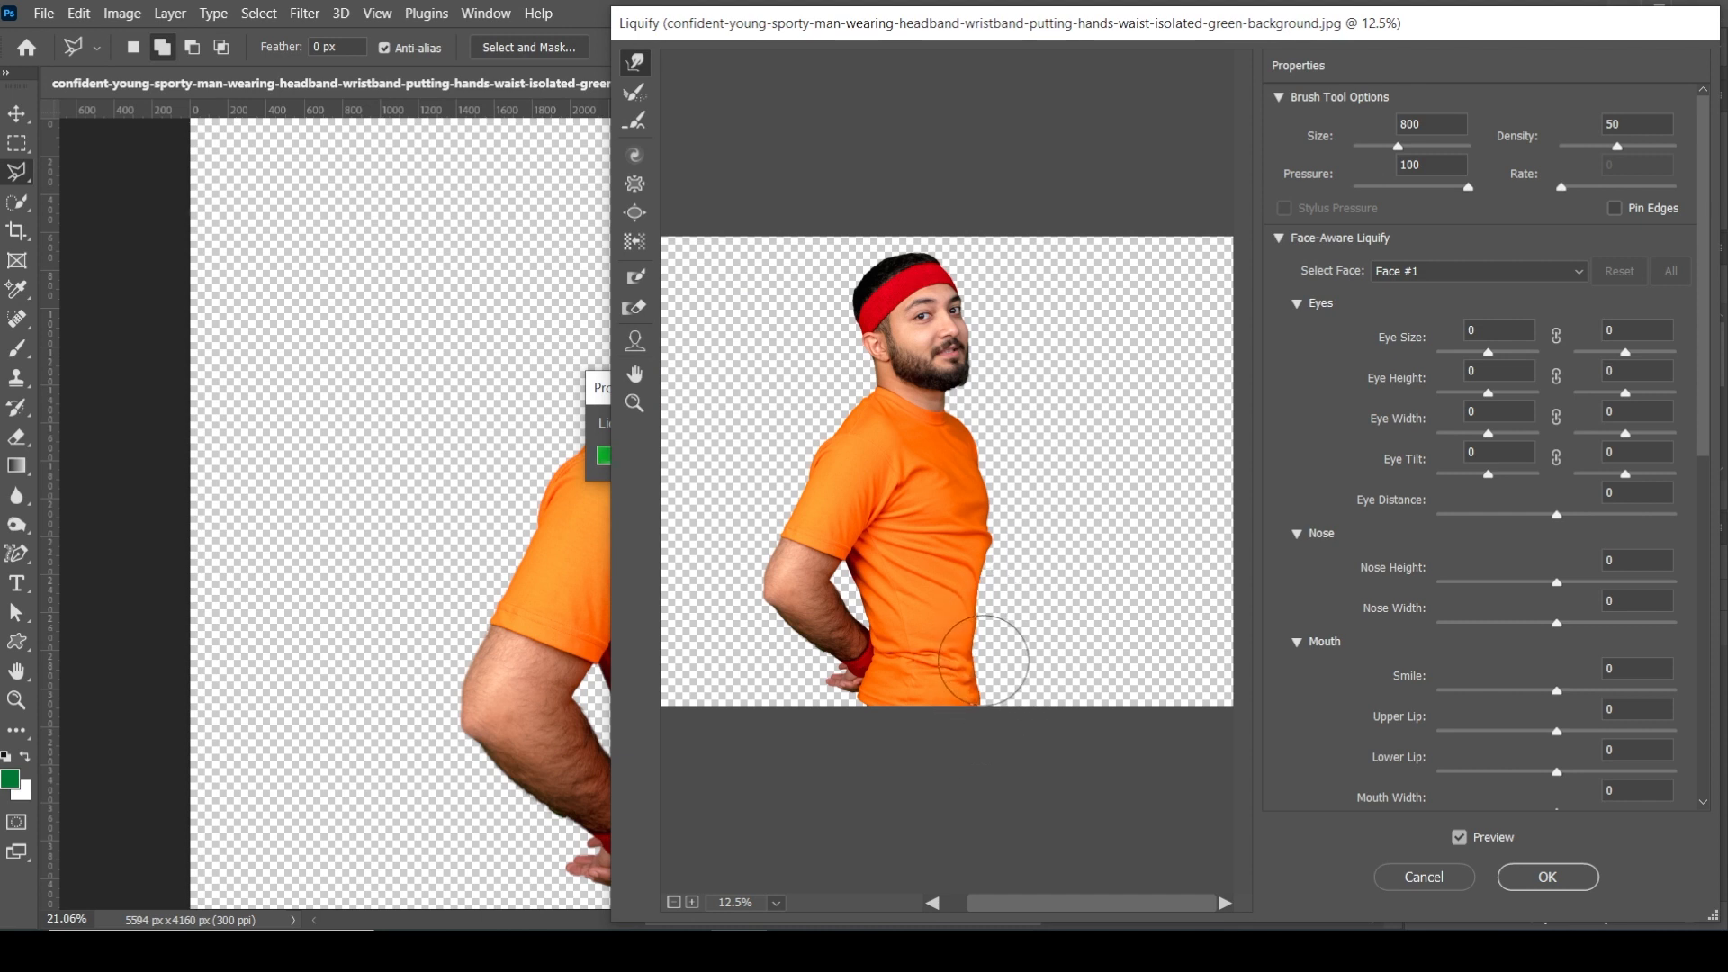
Smooth the lower belly and shirt hem edge with the Forward Warp tool and apply the Liquify filter
left_click_drag(999, 694, 986, 696)
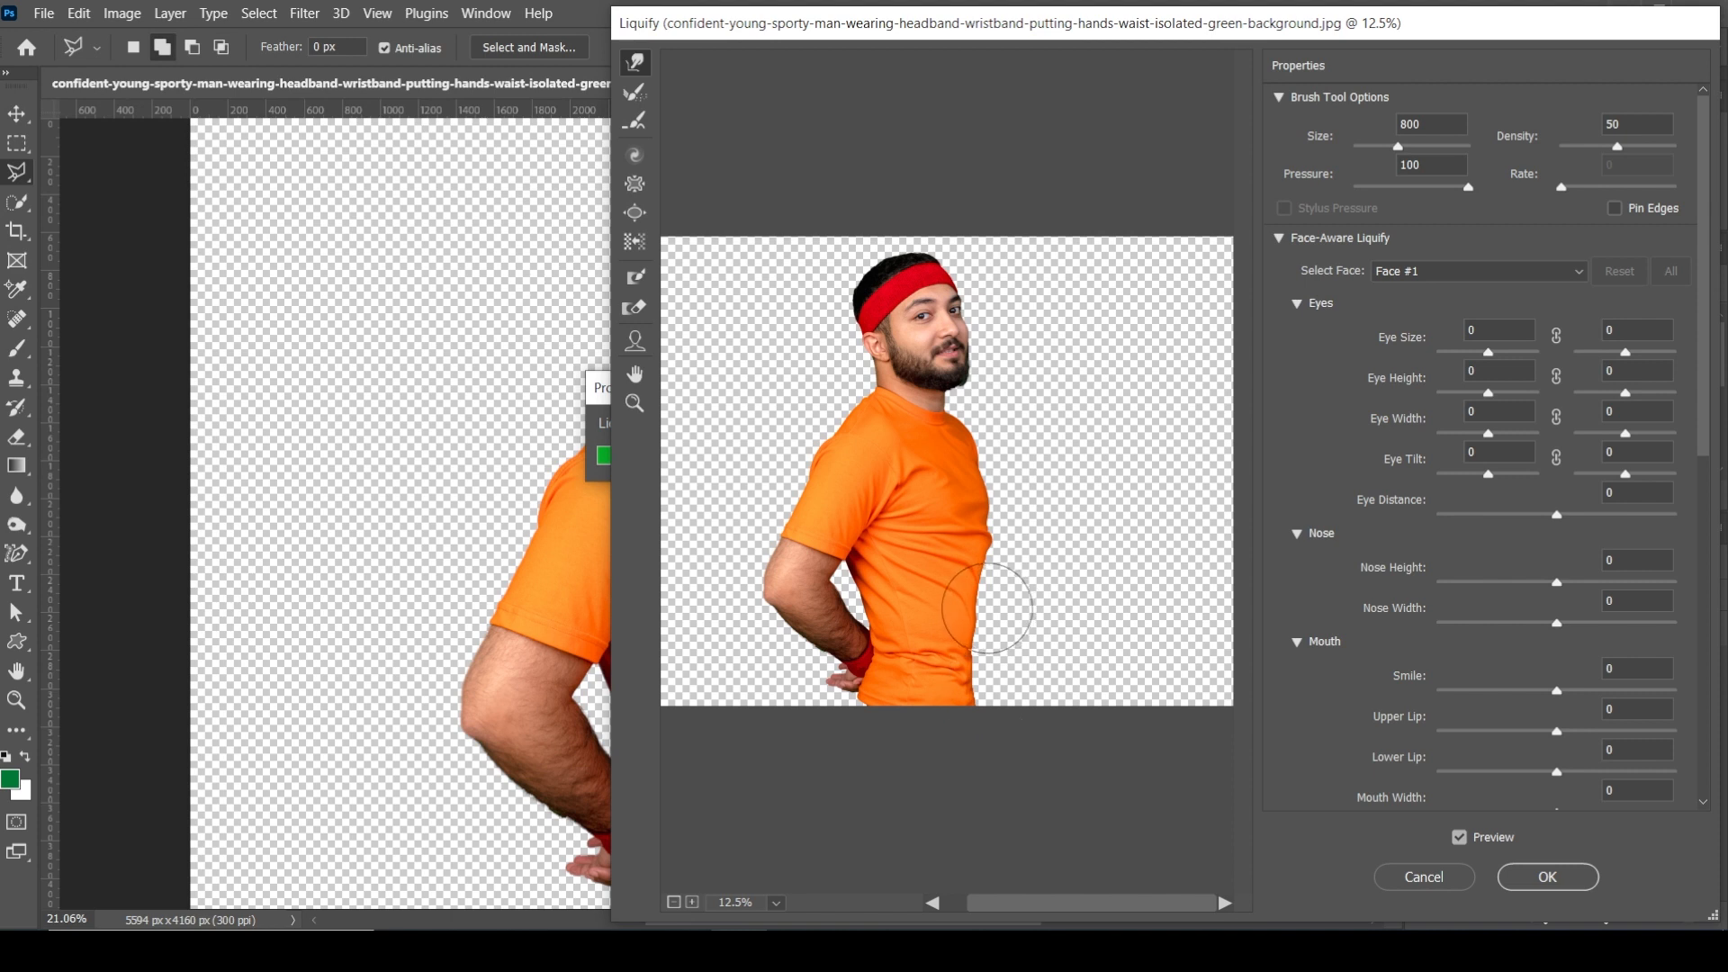
left_click_drag(987, 613, 979, 625)
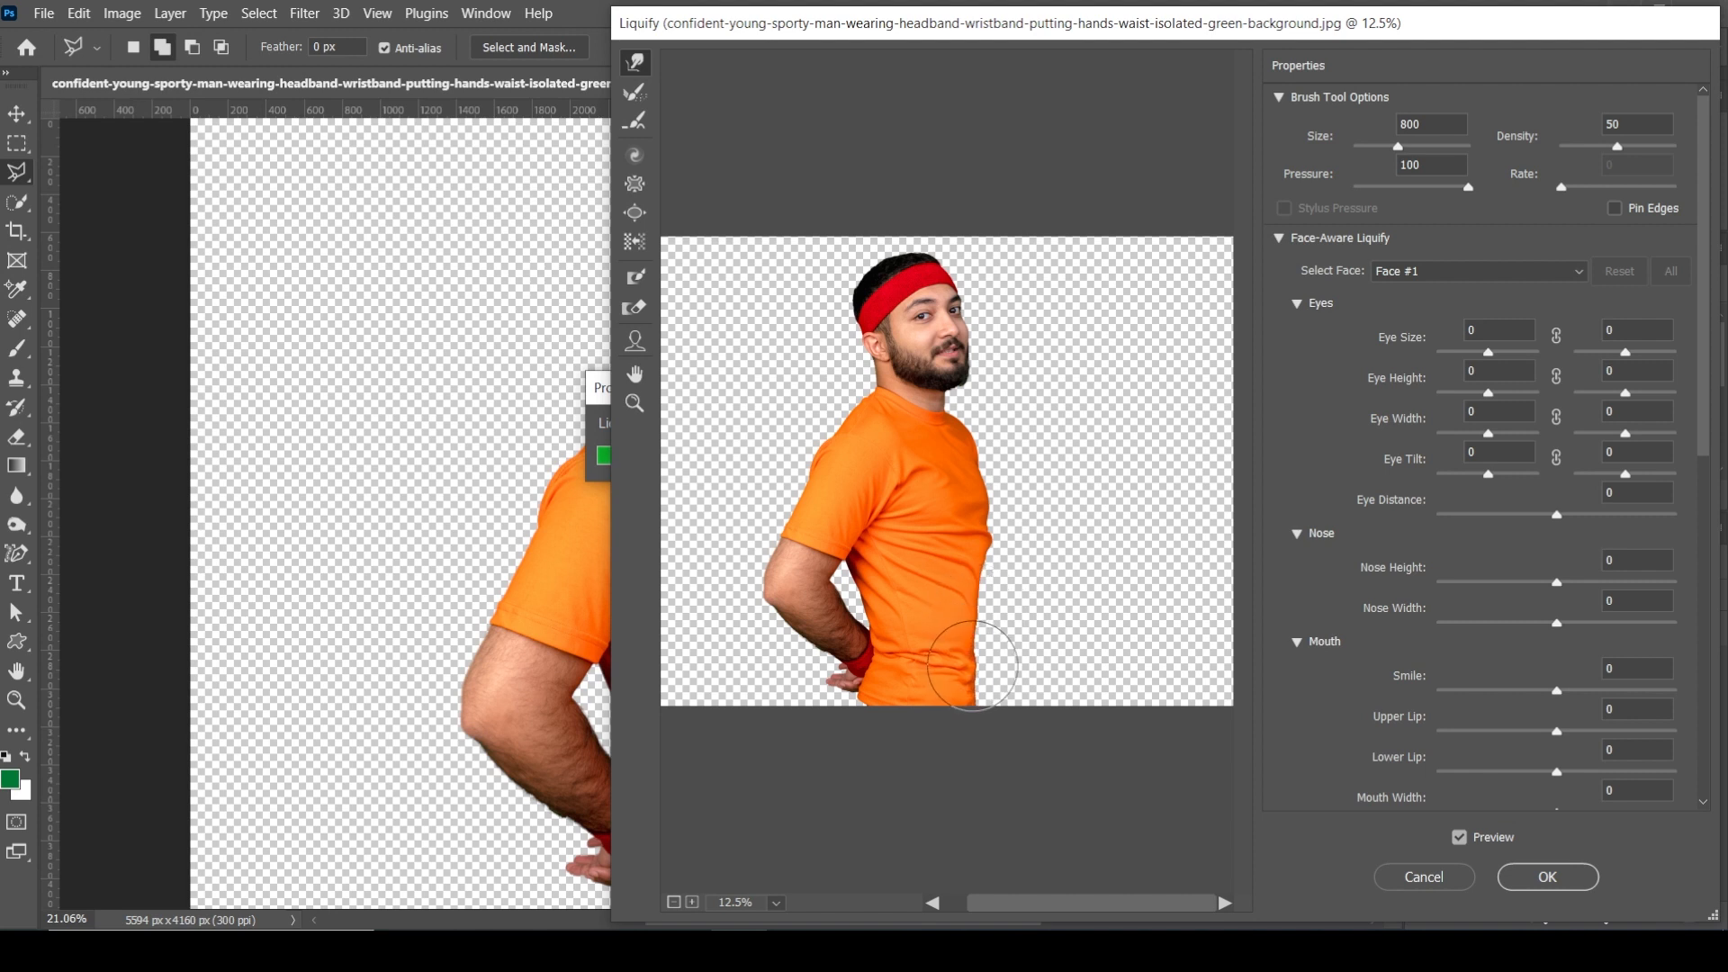
mouse_move(972, 665)
left_mouse_down()
mouse_move(972, 698)
mouse_move(970, 629)
left_mouse_up()
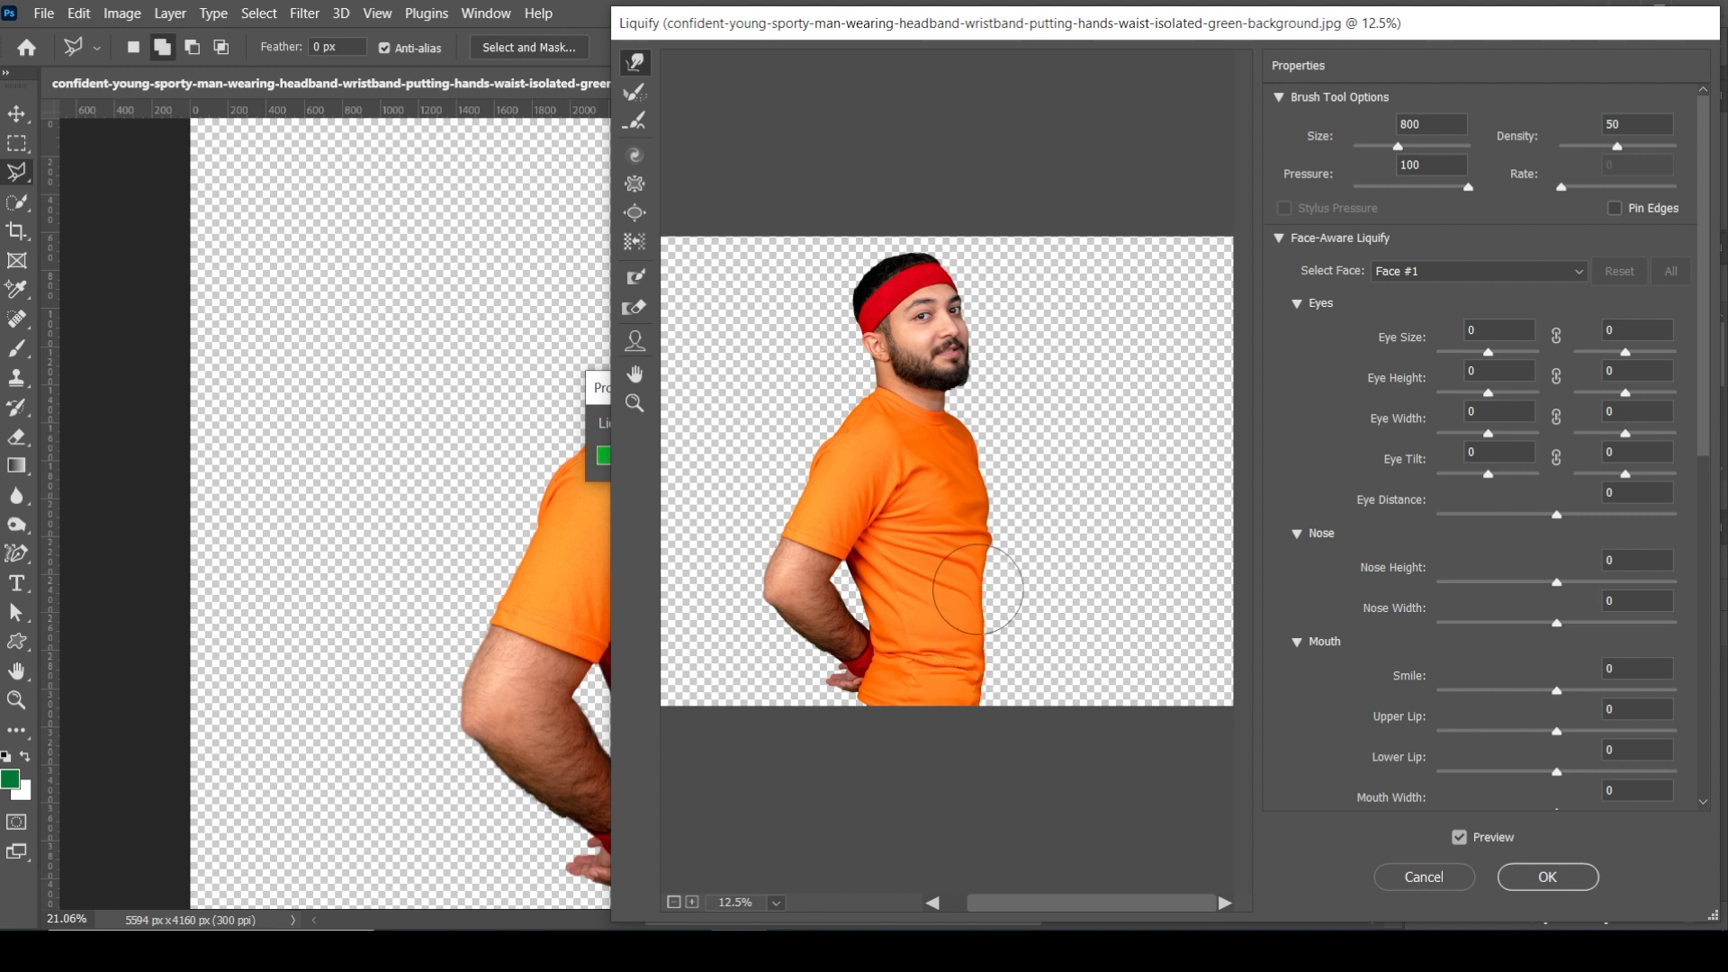
left_click(1546, 879)
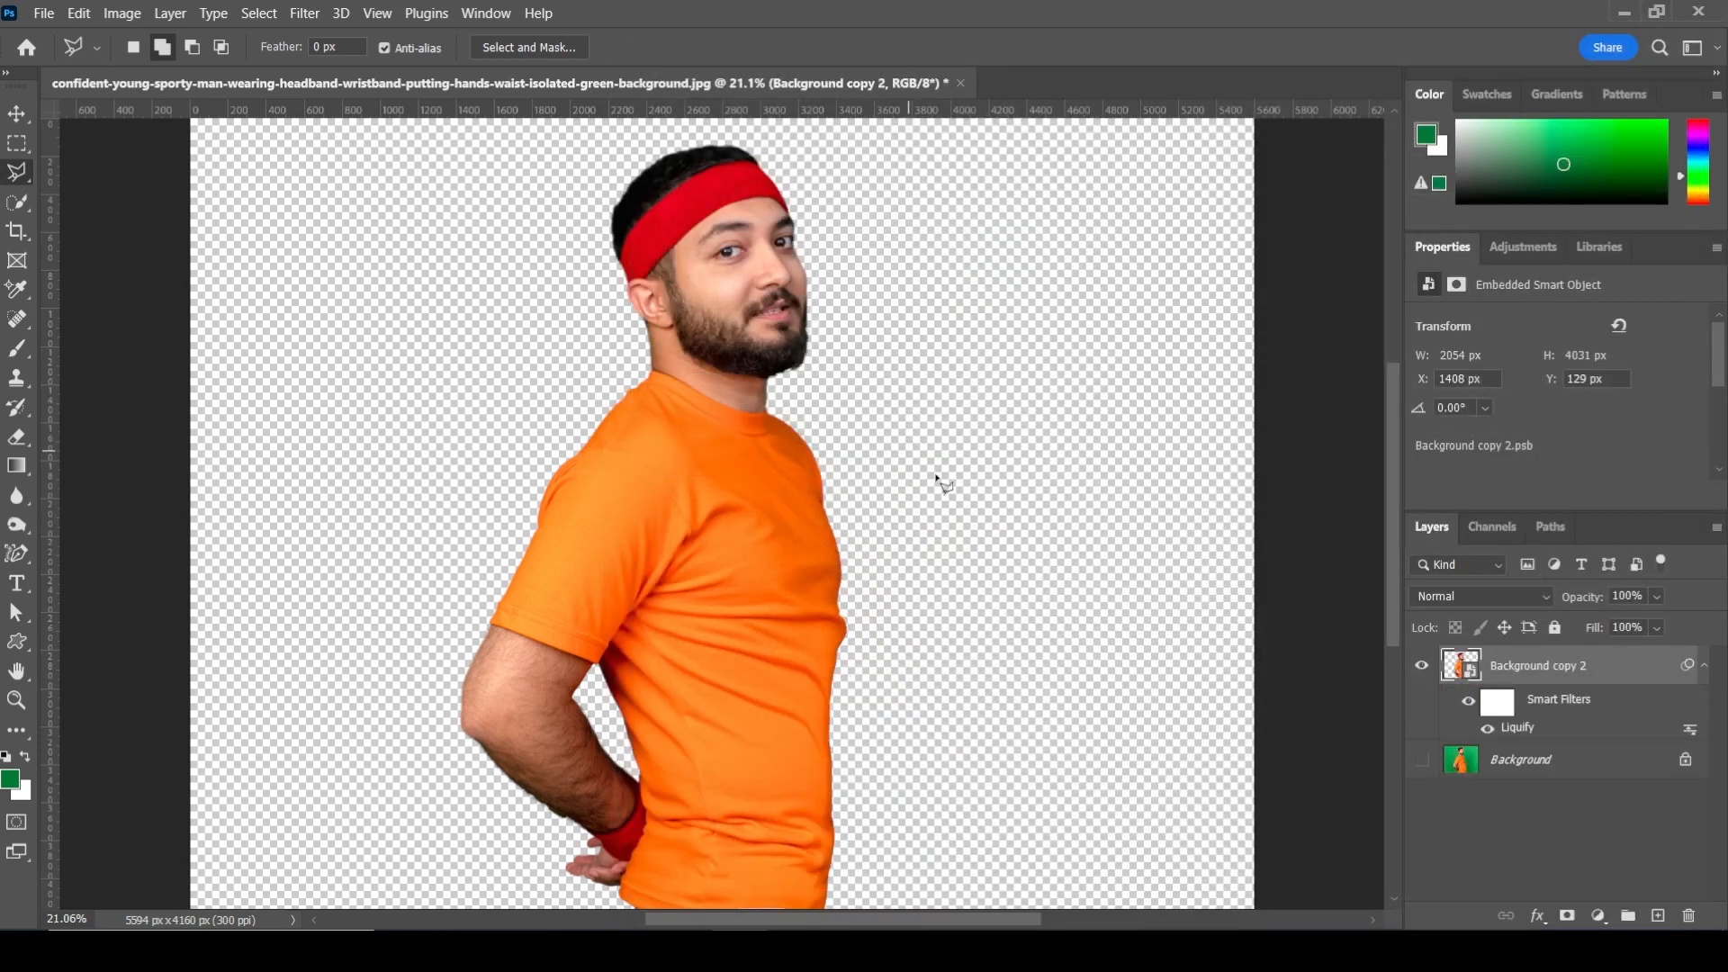
Fit the image on screen and toggle the Smart Filters' visibility repeatedly to compare the whole figure before and after Liquify
key("z")
right_click(922, 444)
left_click(929, 452)
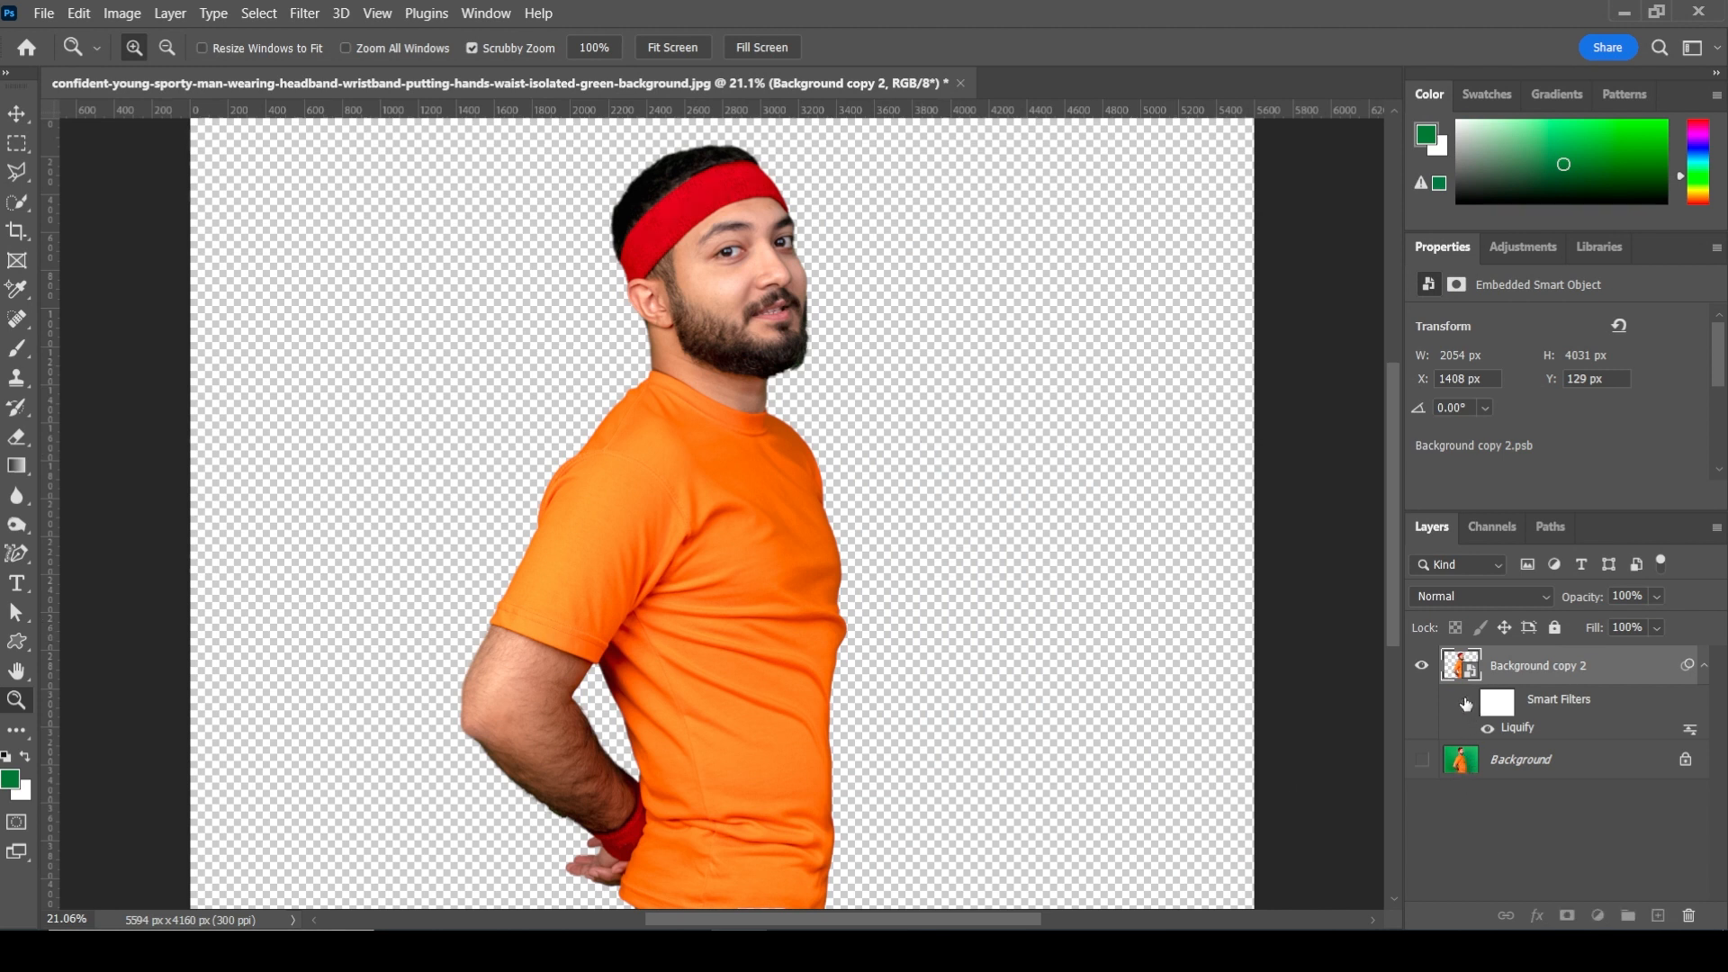
left_click(1467, 704)
left_click(1467, 703)
left_click(1467, 703)
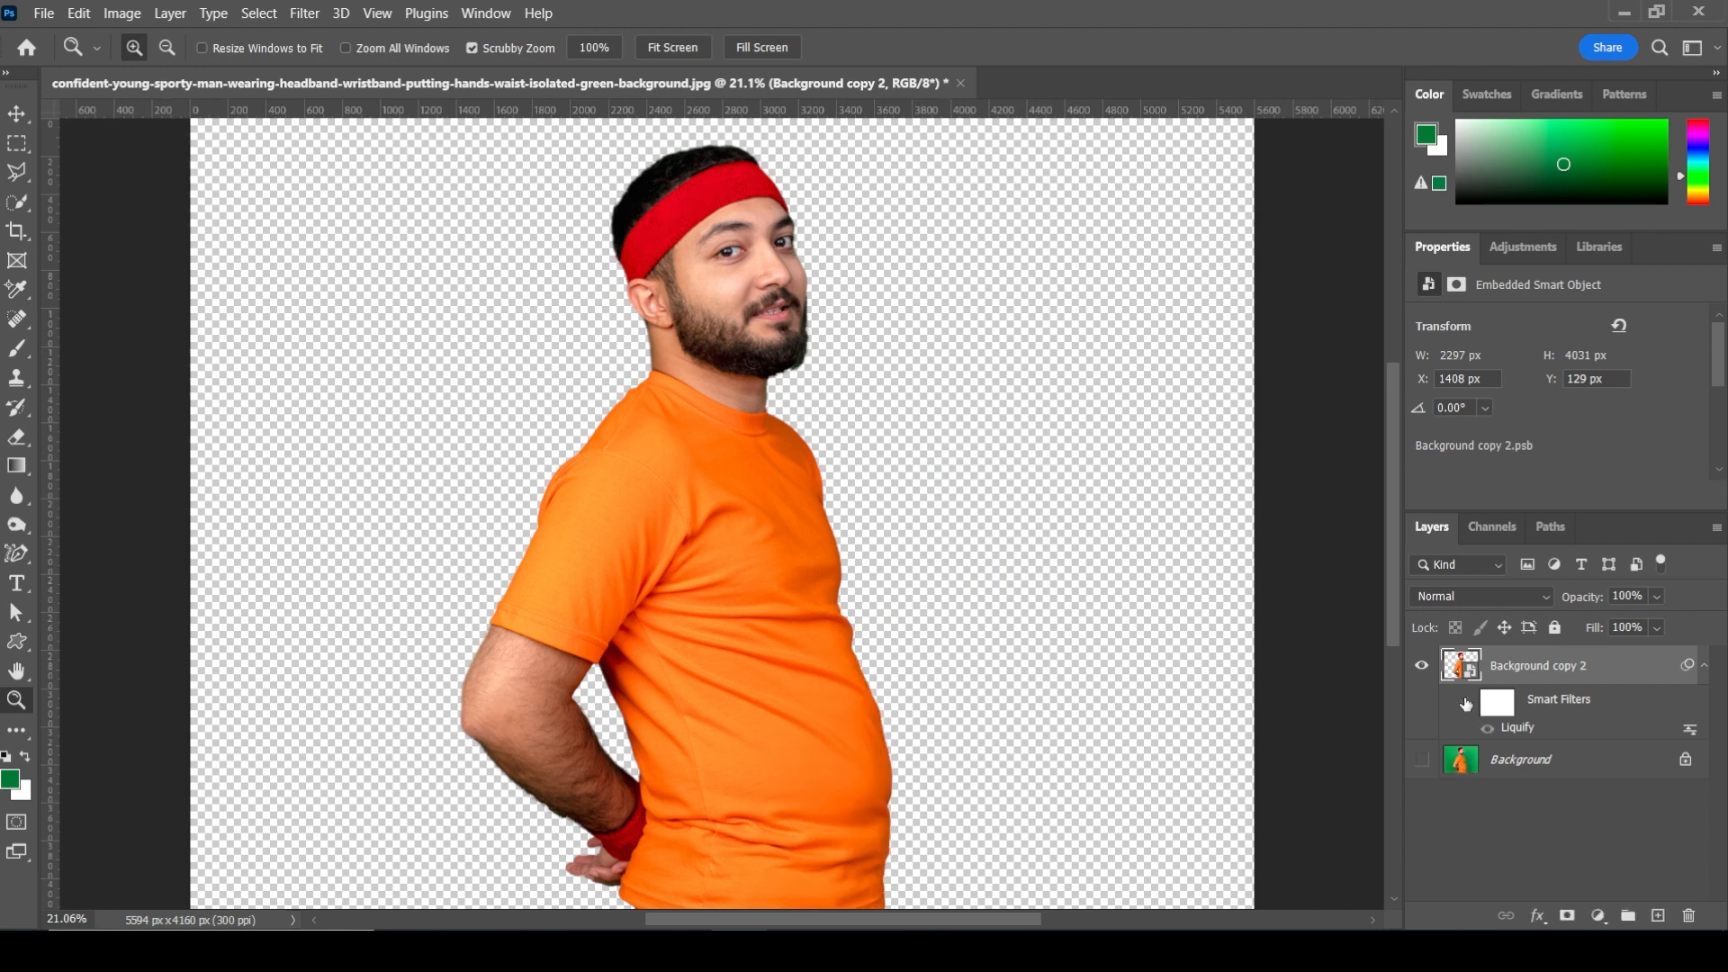
left_click(1467, 704)
left_click(1467, 704)
left_click(1467, 703)
left_click(1467, 704)
left_click(1467, 704)
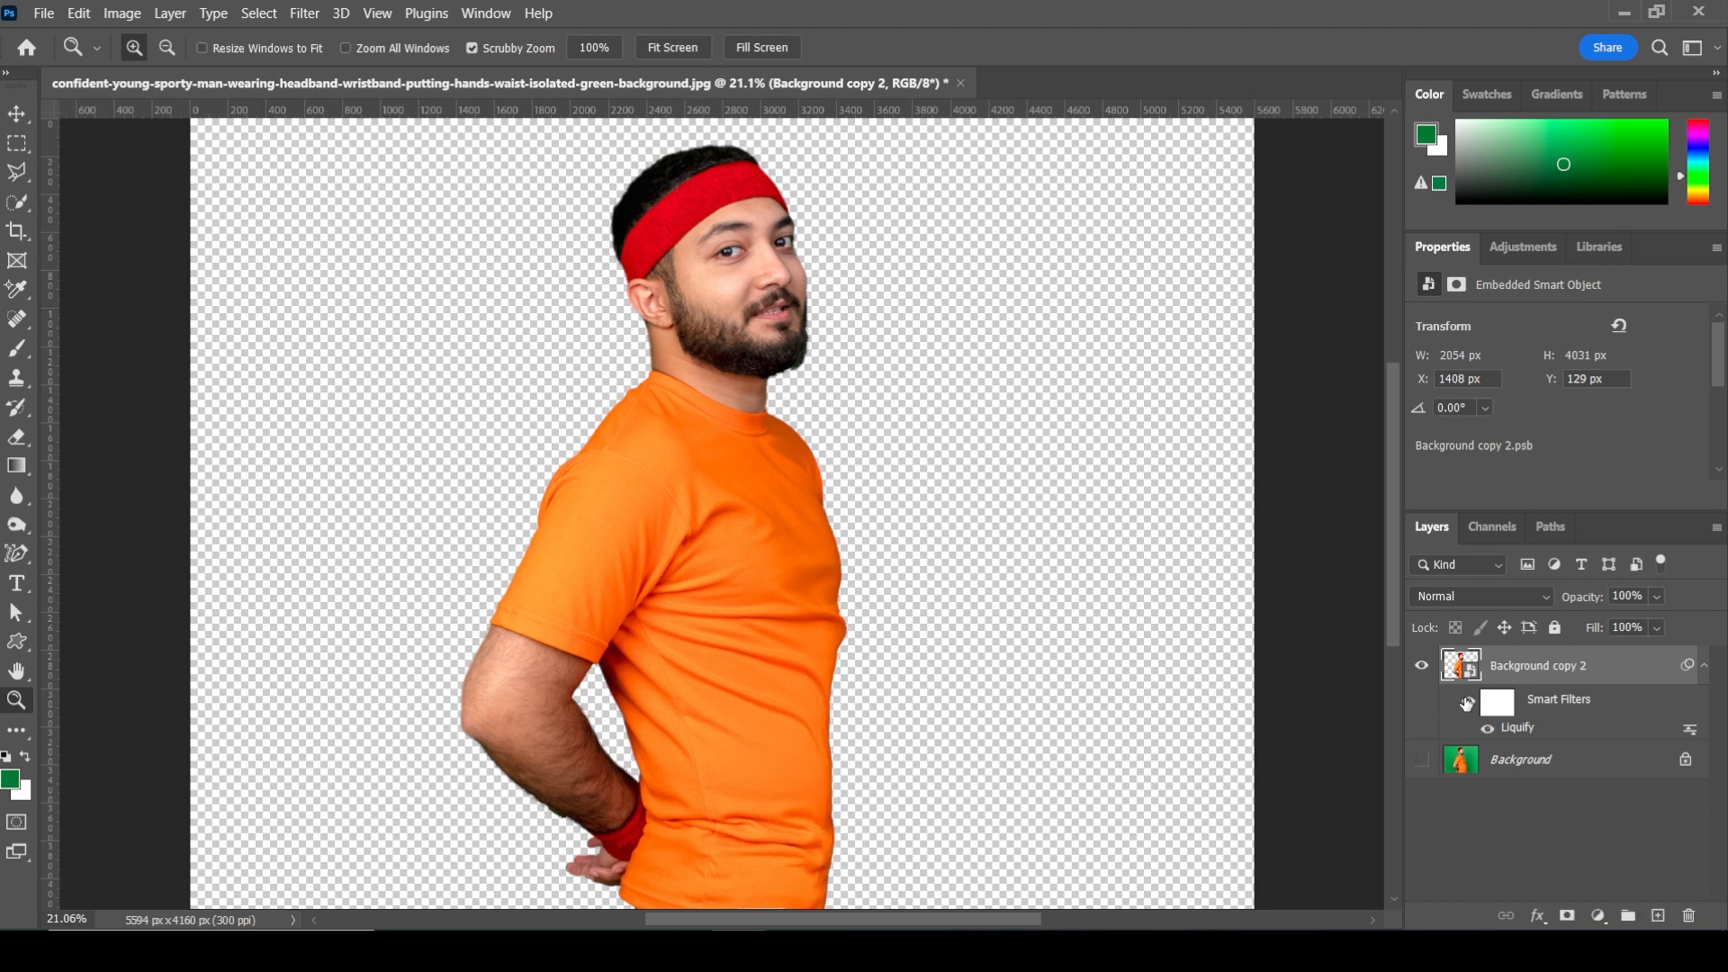
left_click(1467, 703)
left_click(1467, 704)
left_click(1467, 704)
left_click(1466, 703)
Compare the waist area up close with the Smart Filters shown and hidden, then return to the full image
left_click_drag(859, 782, 877, 683)
left_click_drag(1017, 693, 1052, 532)
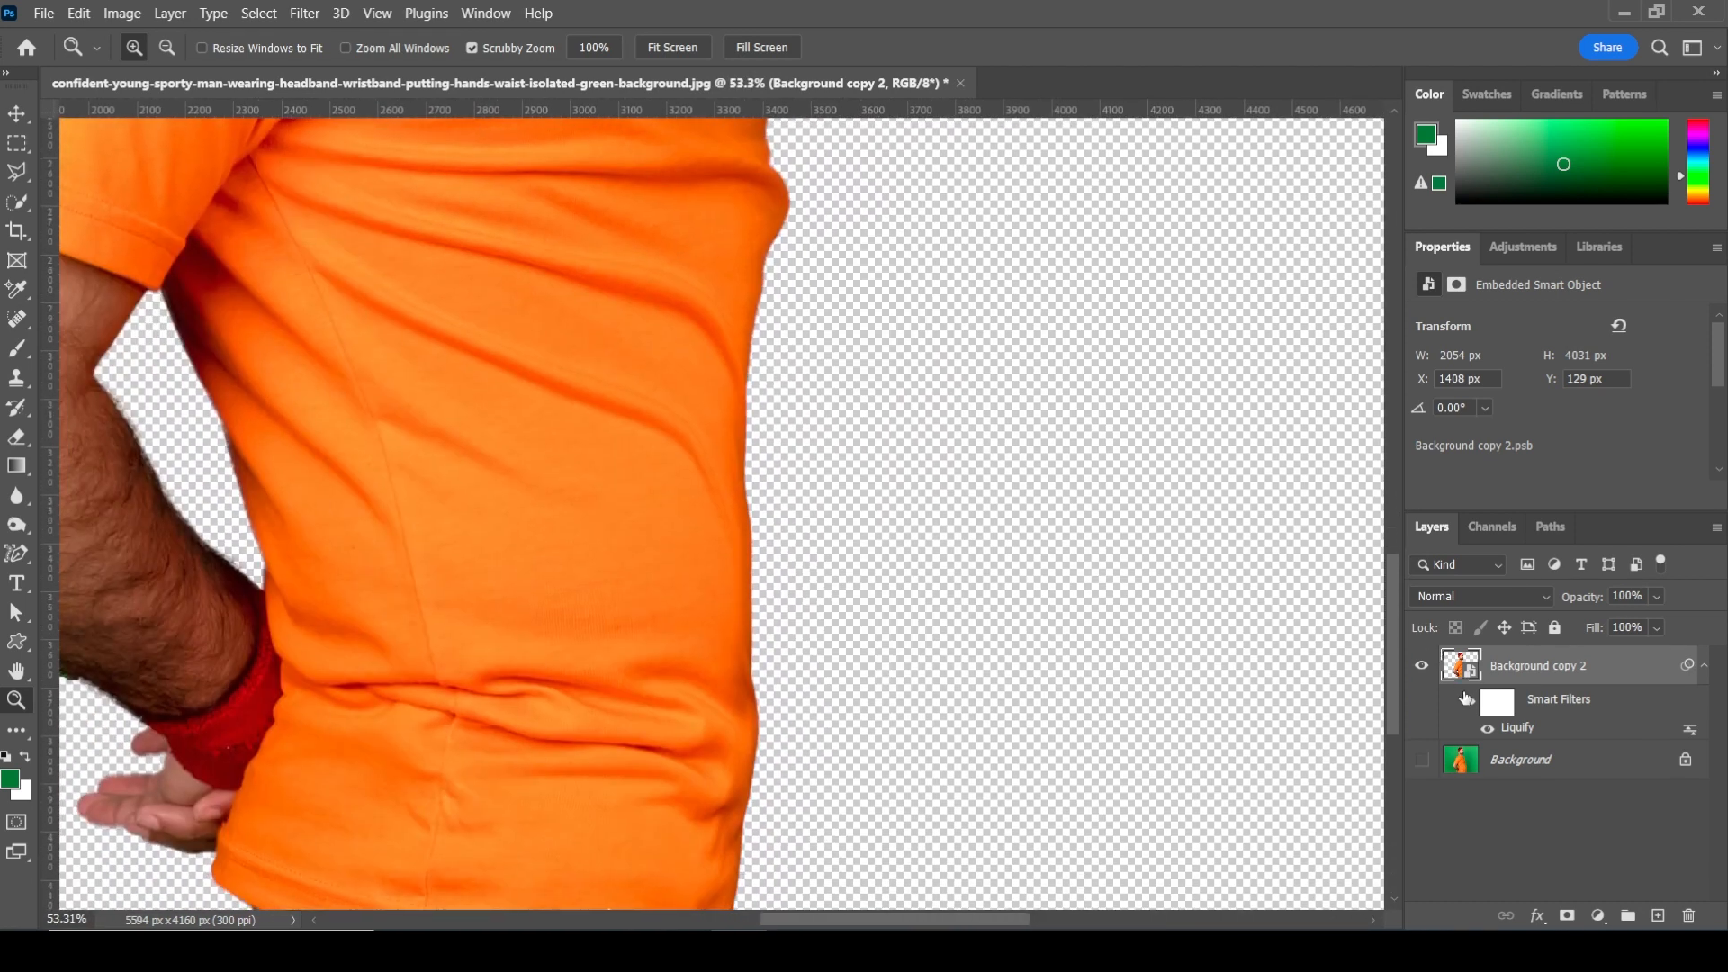
left_click(1468, 701)
left_click(1468, 703)
left_click(1470, 706)
left_click(1471, 706)
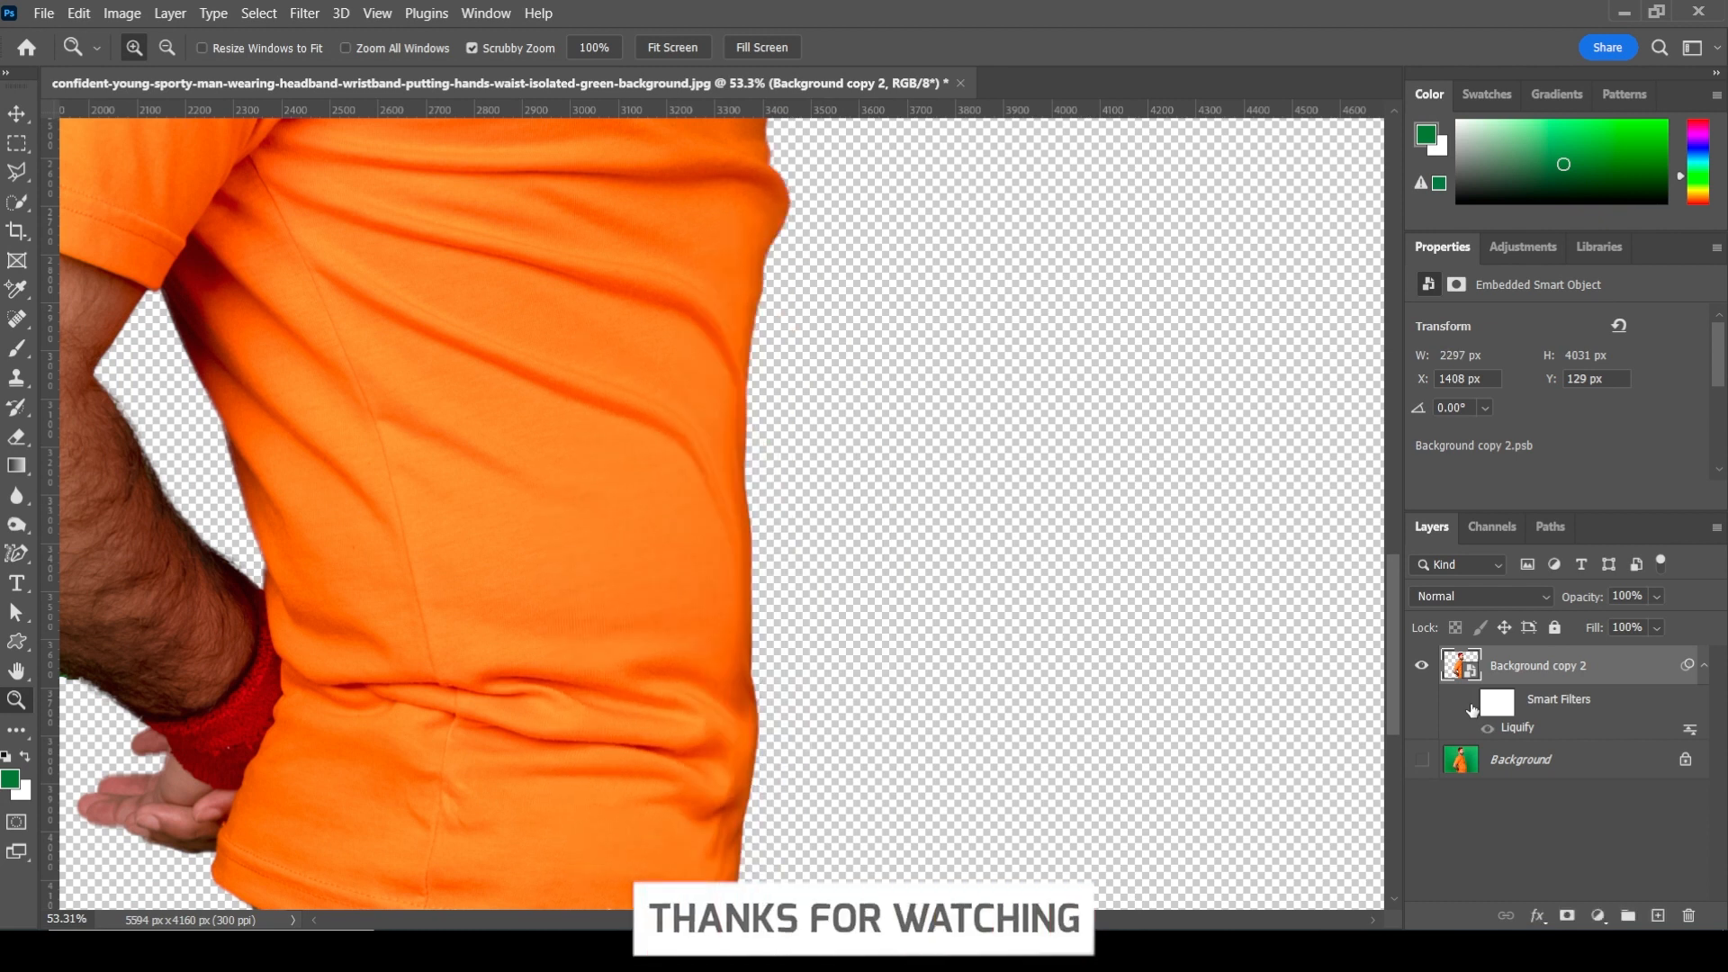
left_click(1470, 706)
right_click(911, 554)
left_click(944, 569)
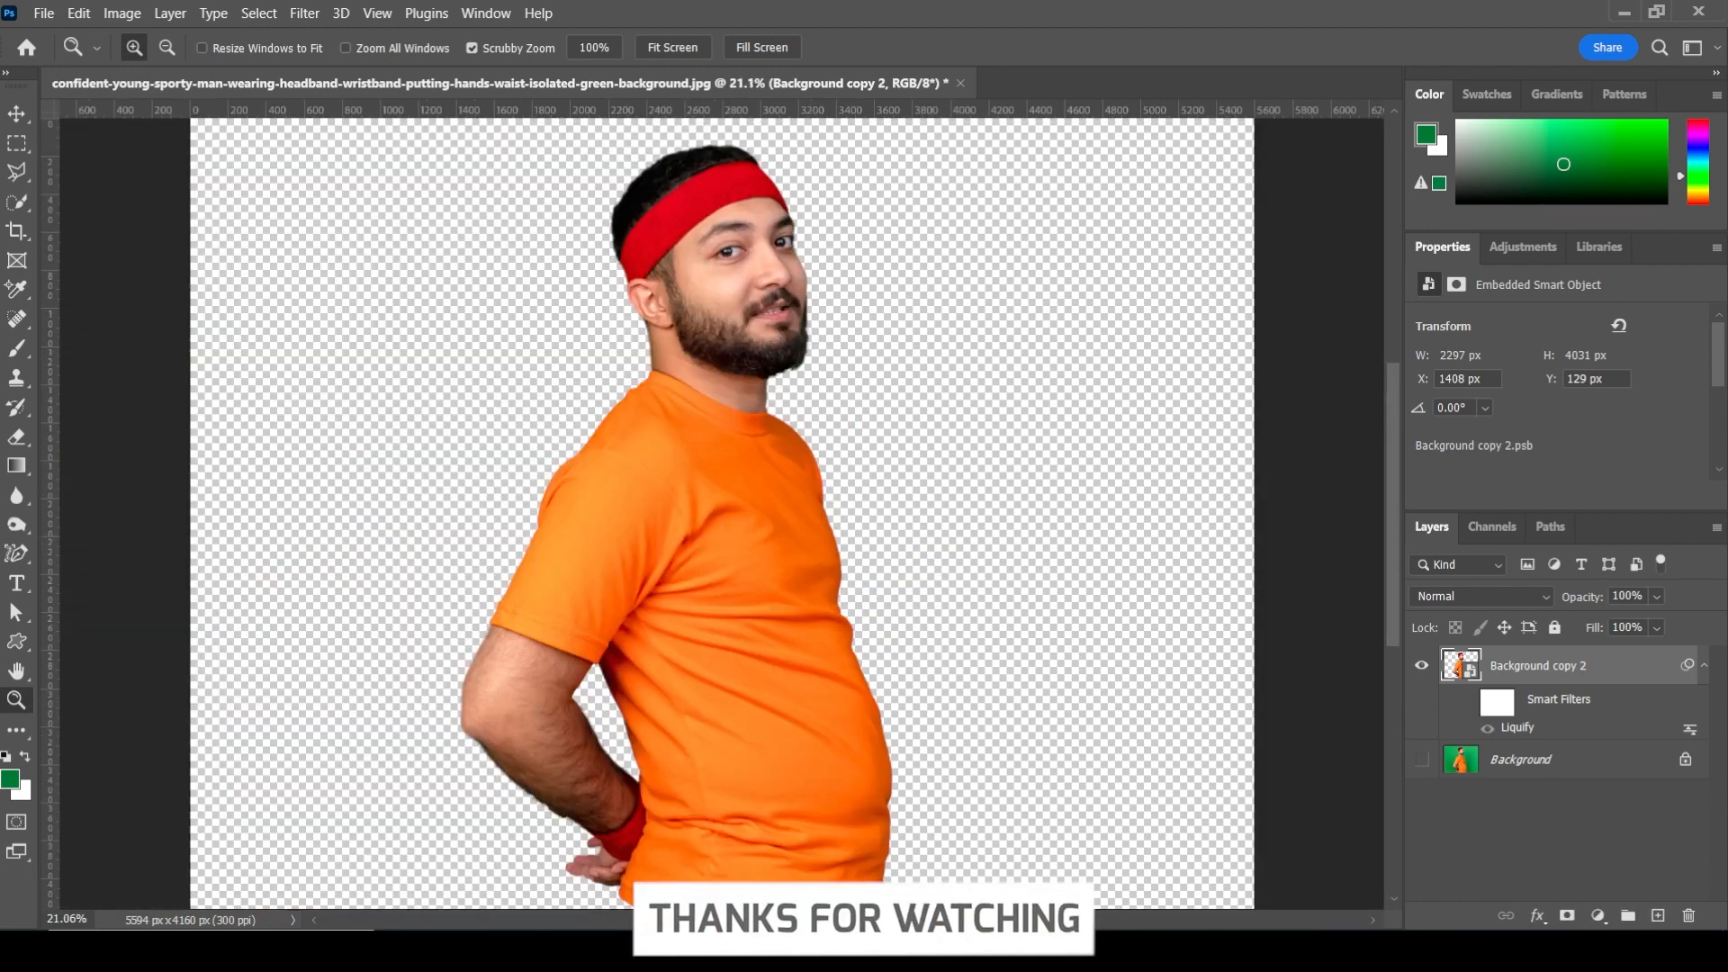